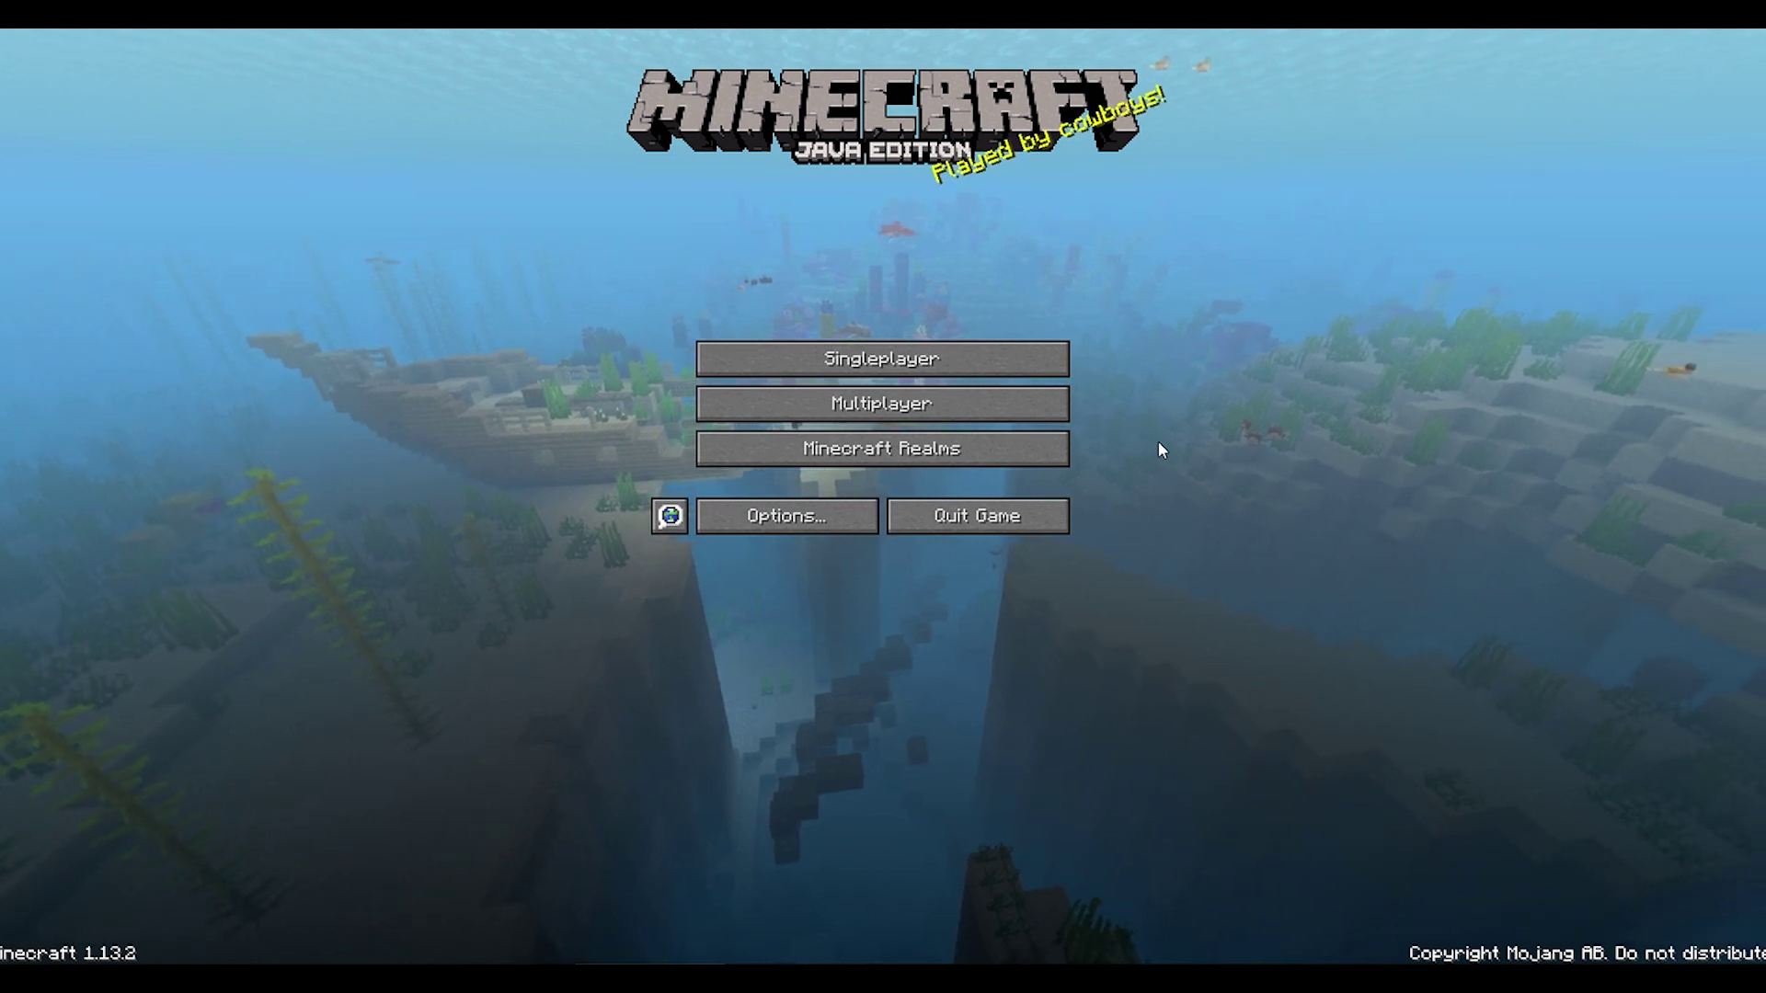
Step: Start a new Singleplayer world, set the game mode to Creative and show More World Options
click(1027, 346)
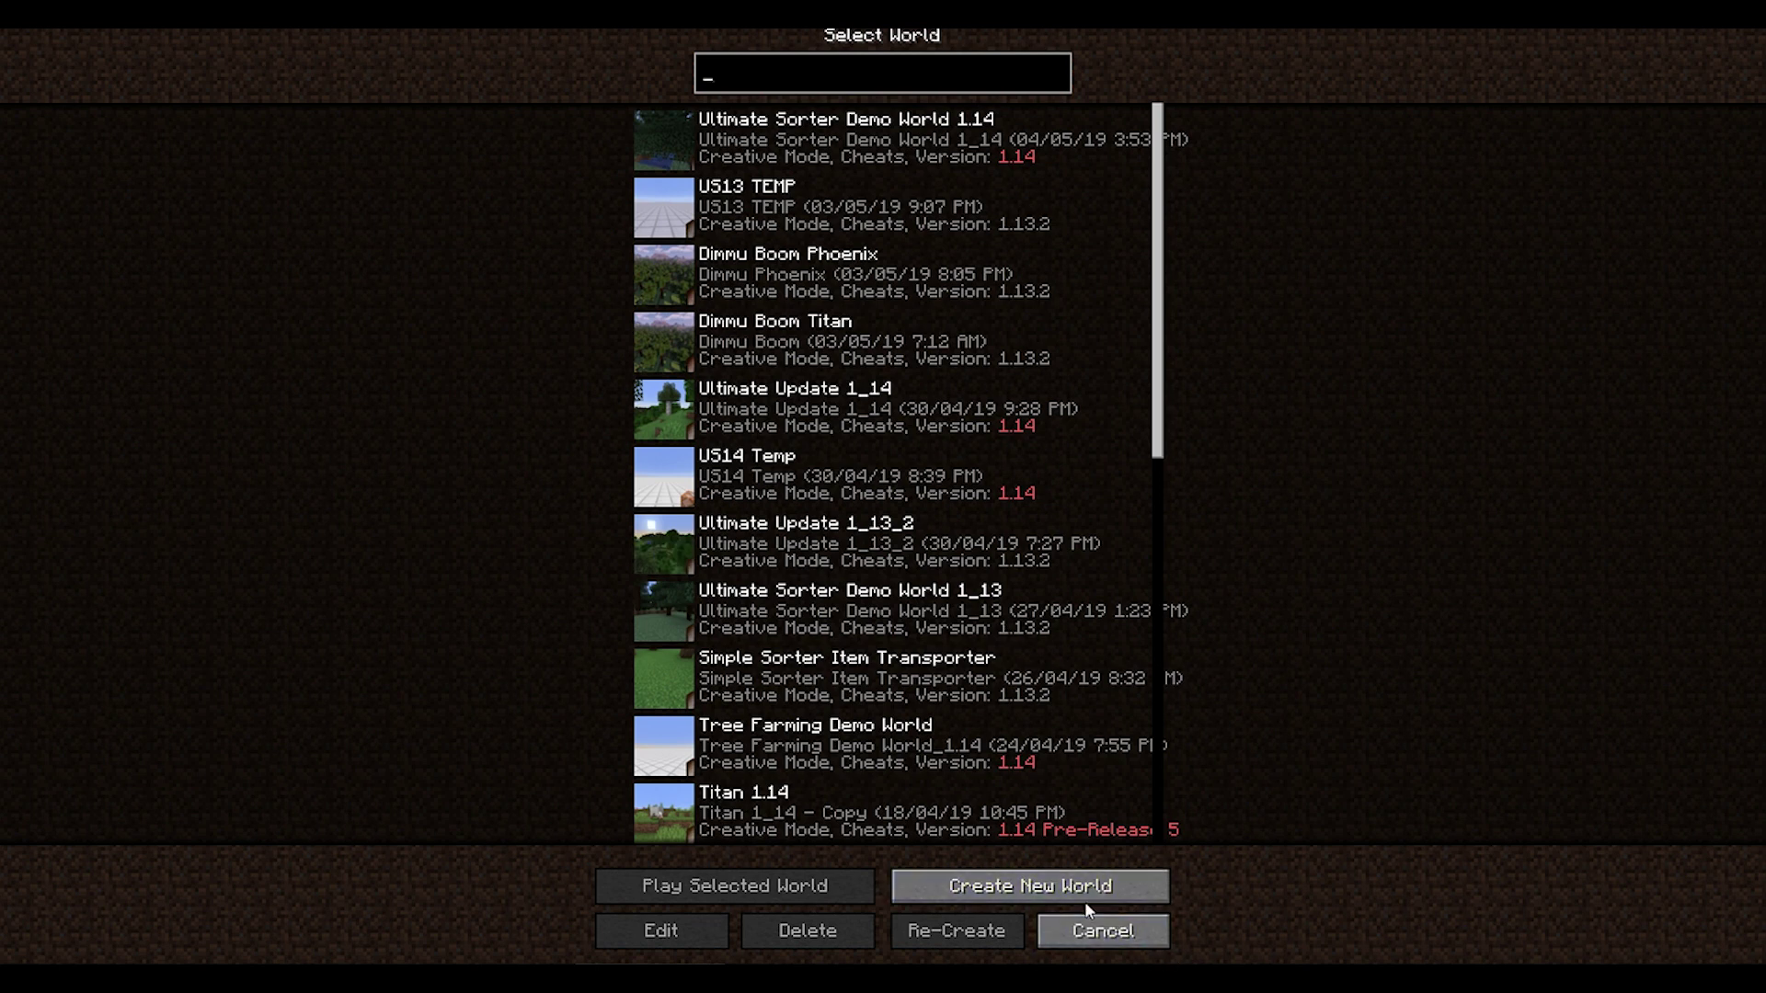
click(1051, 890)
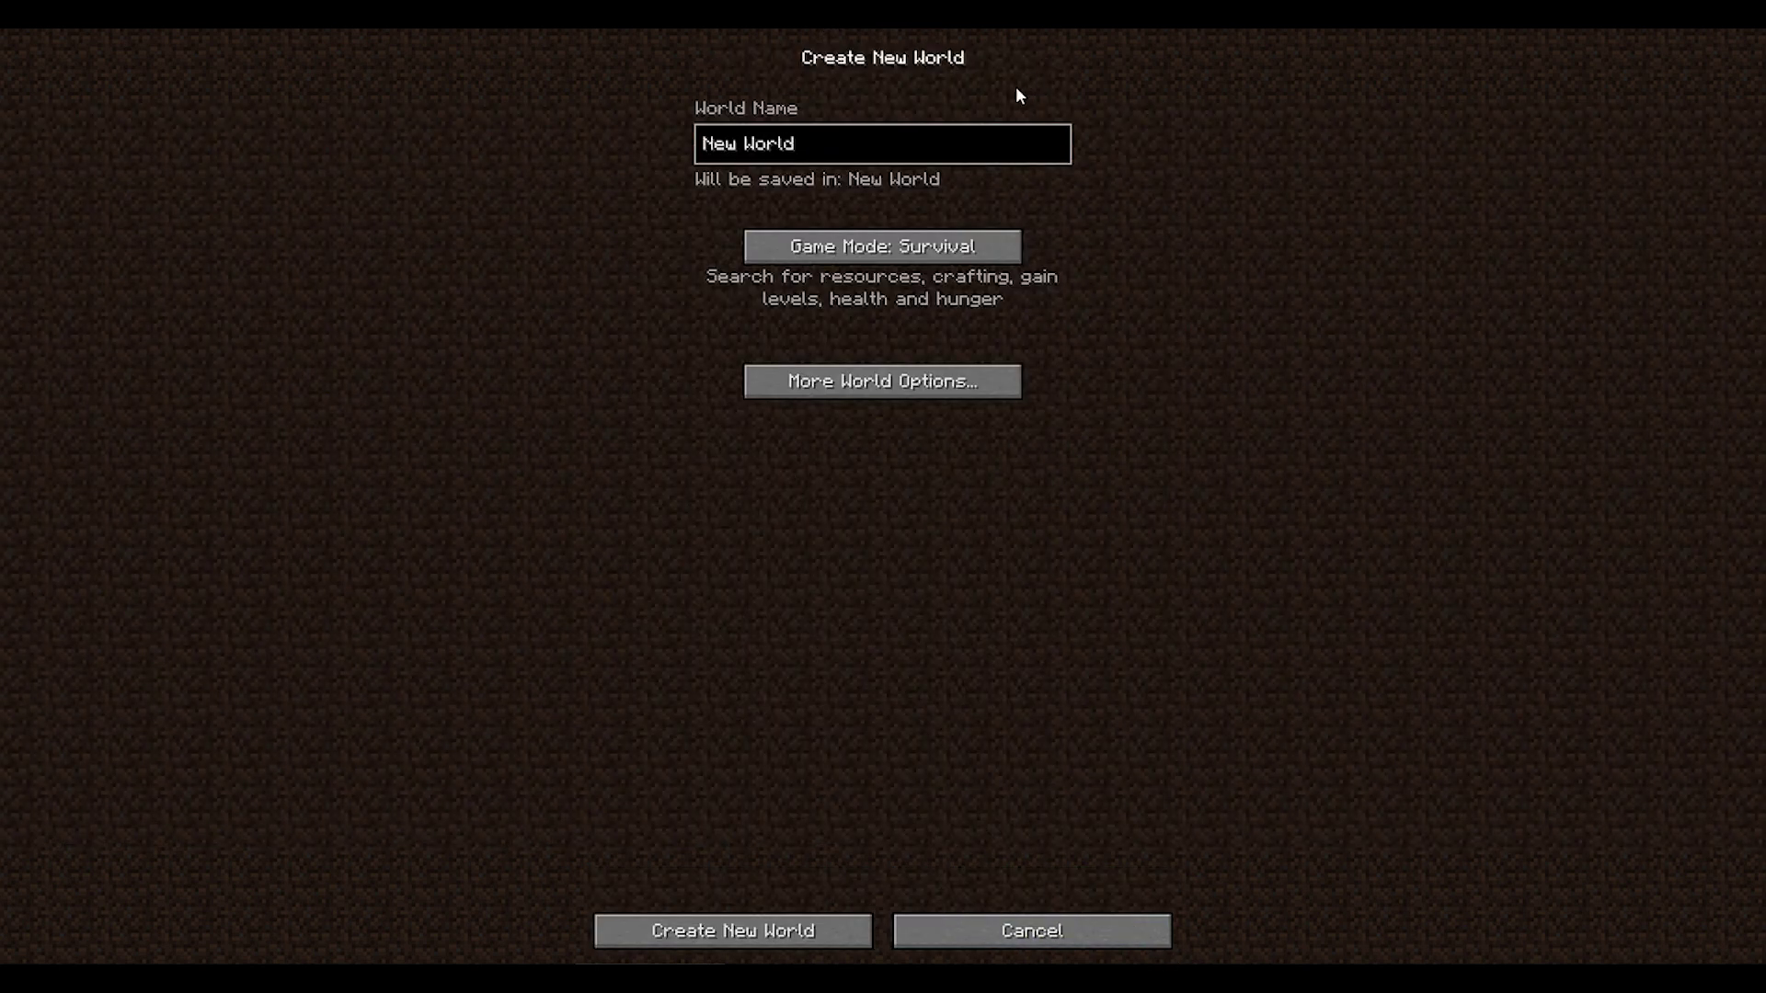
click(981, 247)
click(980, 247)
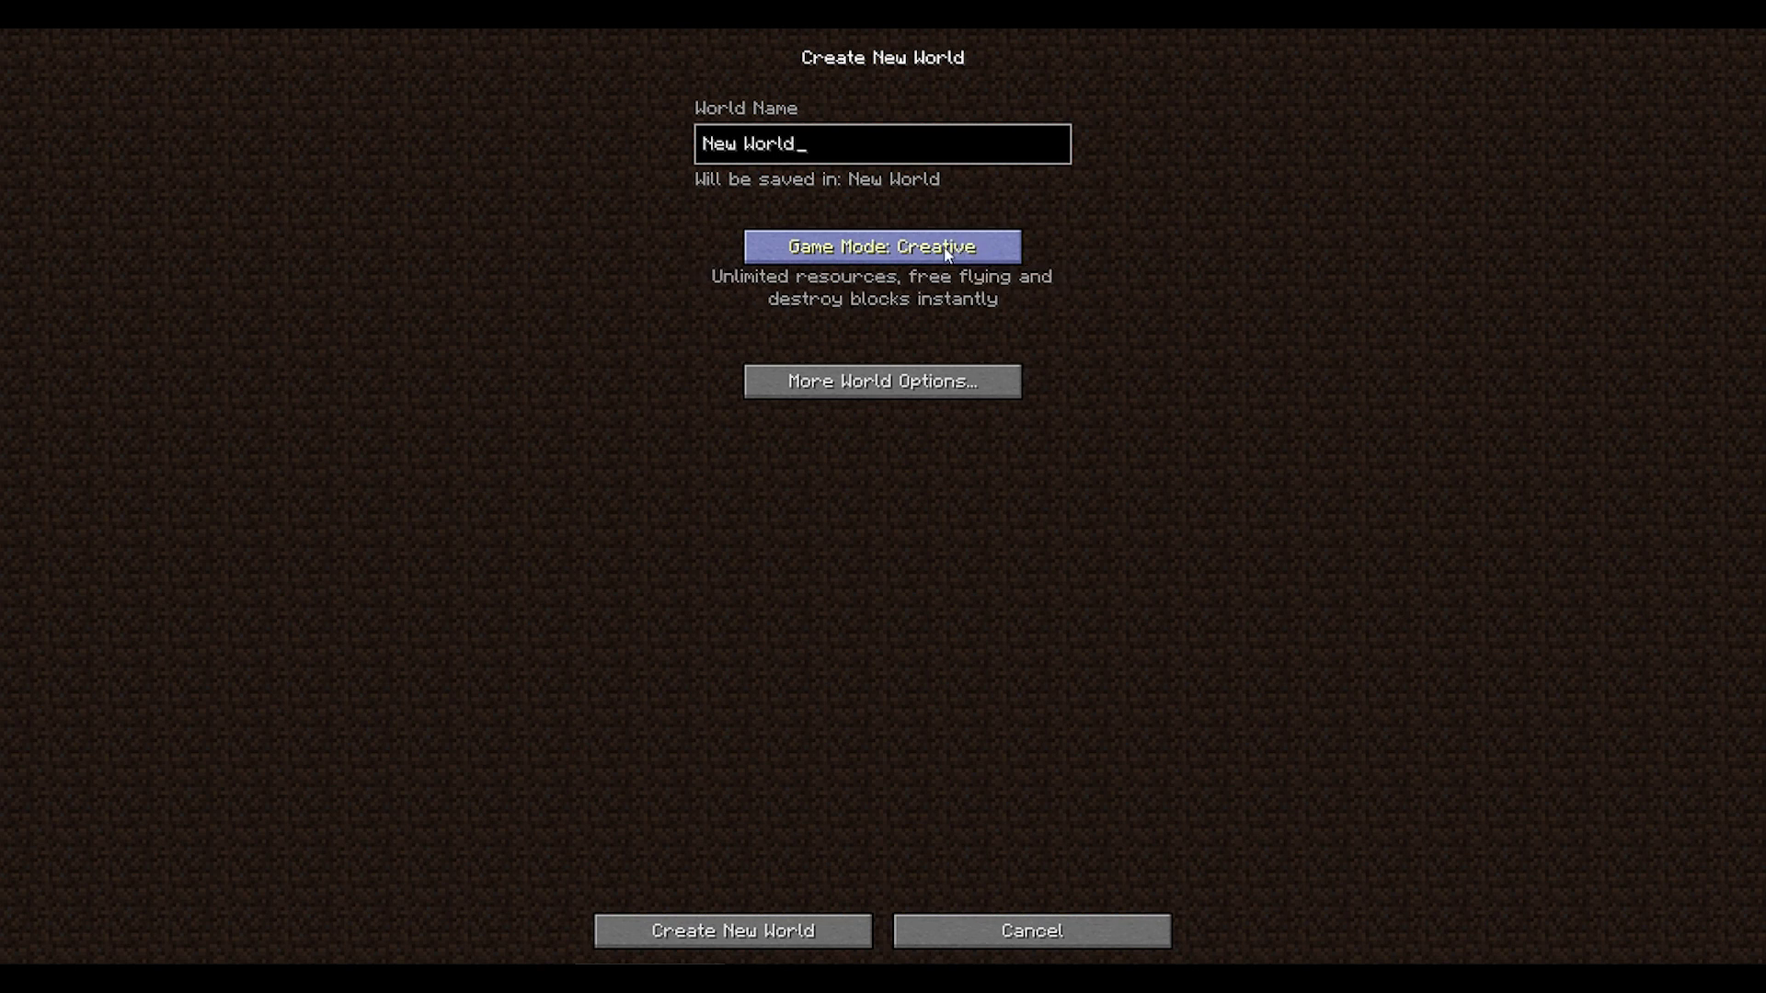
click(890, 385)
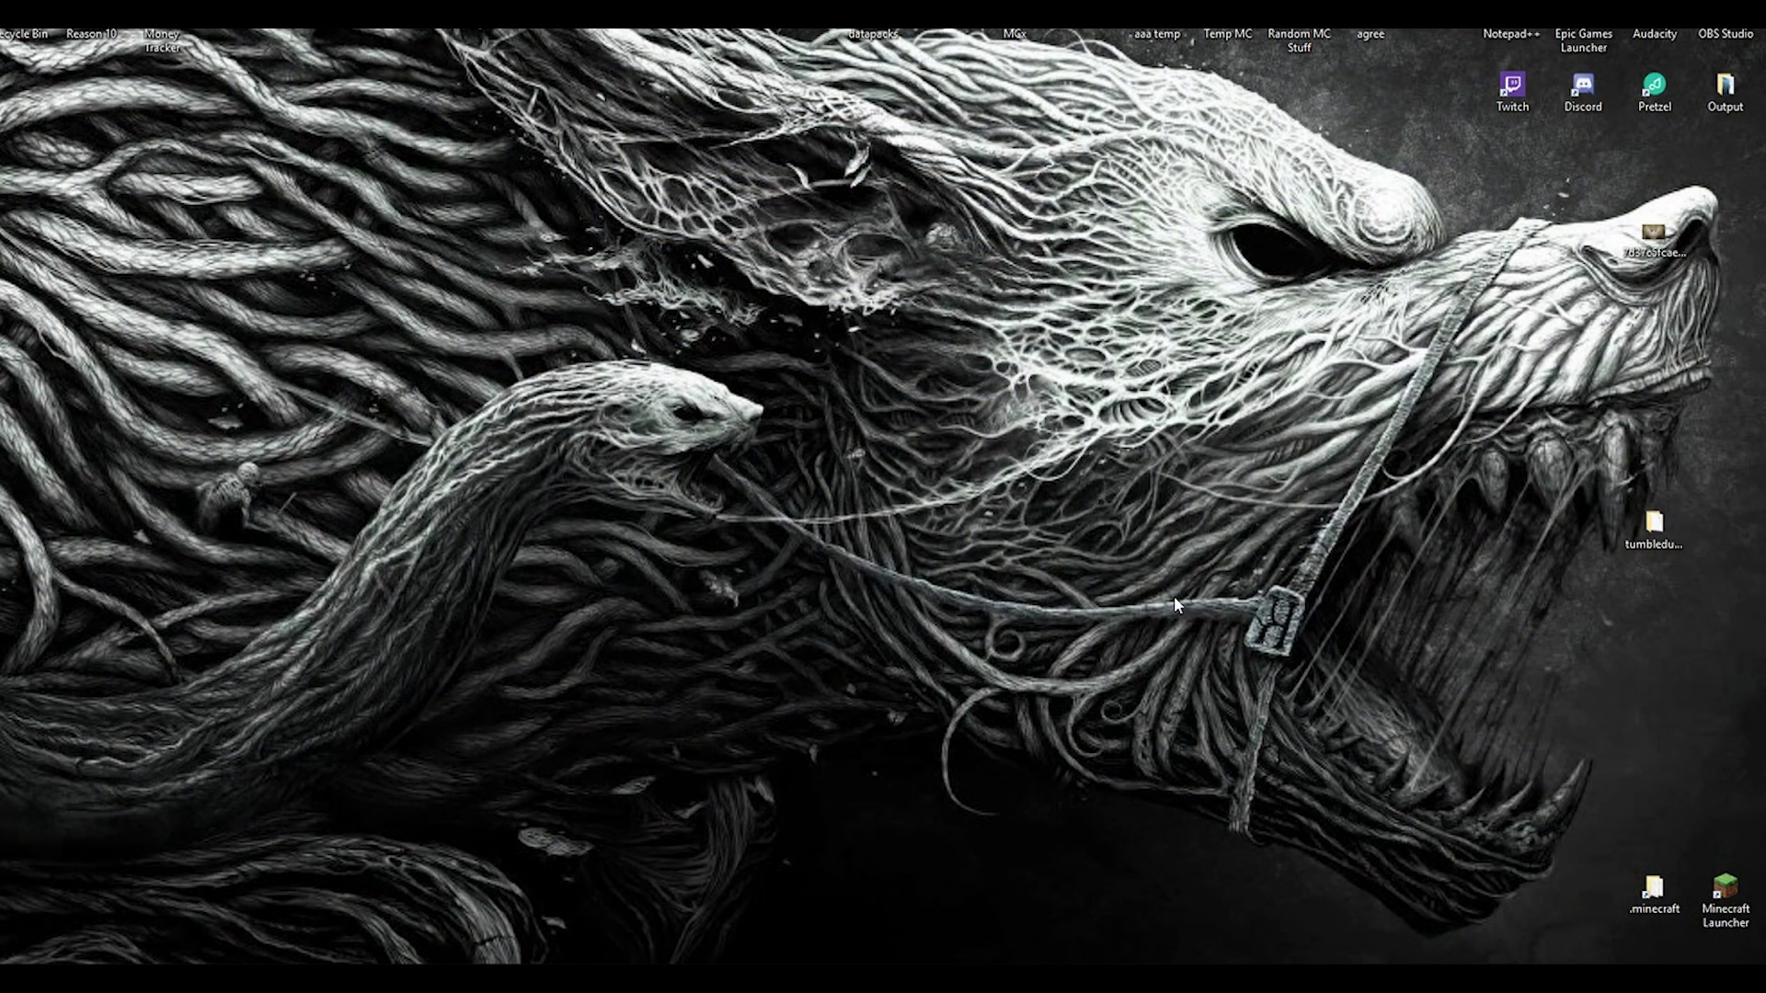
Step: Open the .minecraft folder, then its Server folder
double_click(1655, 894)
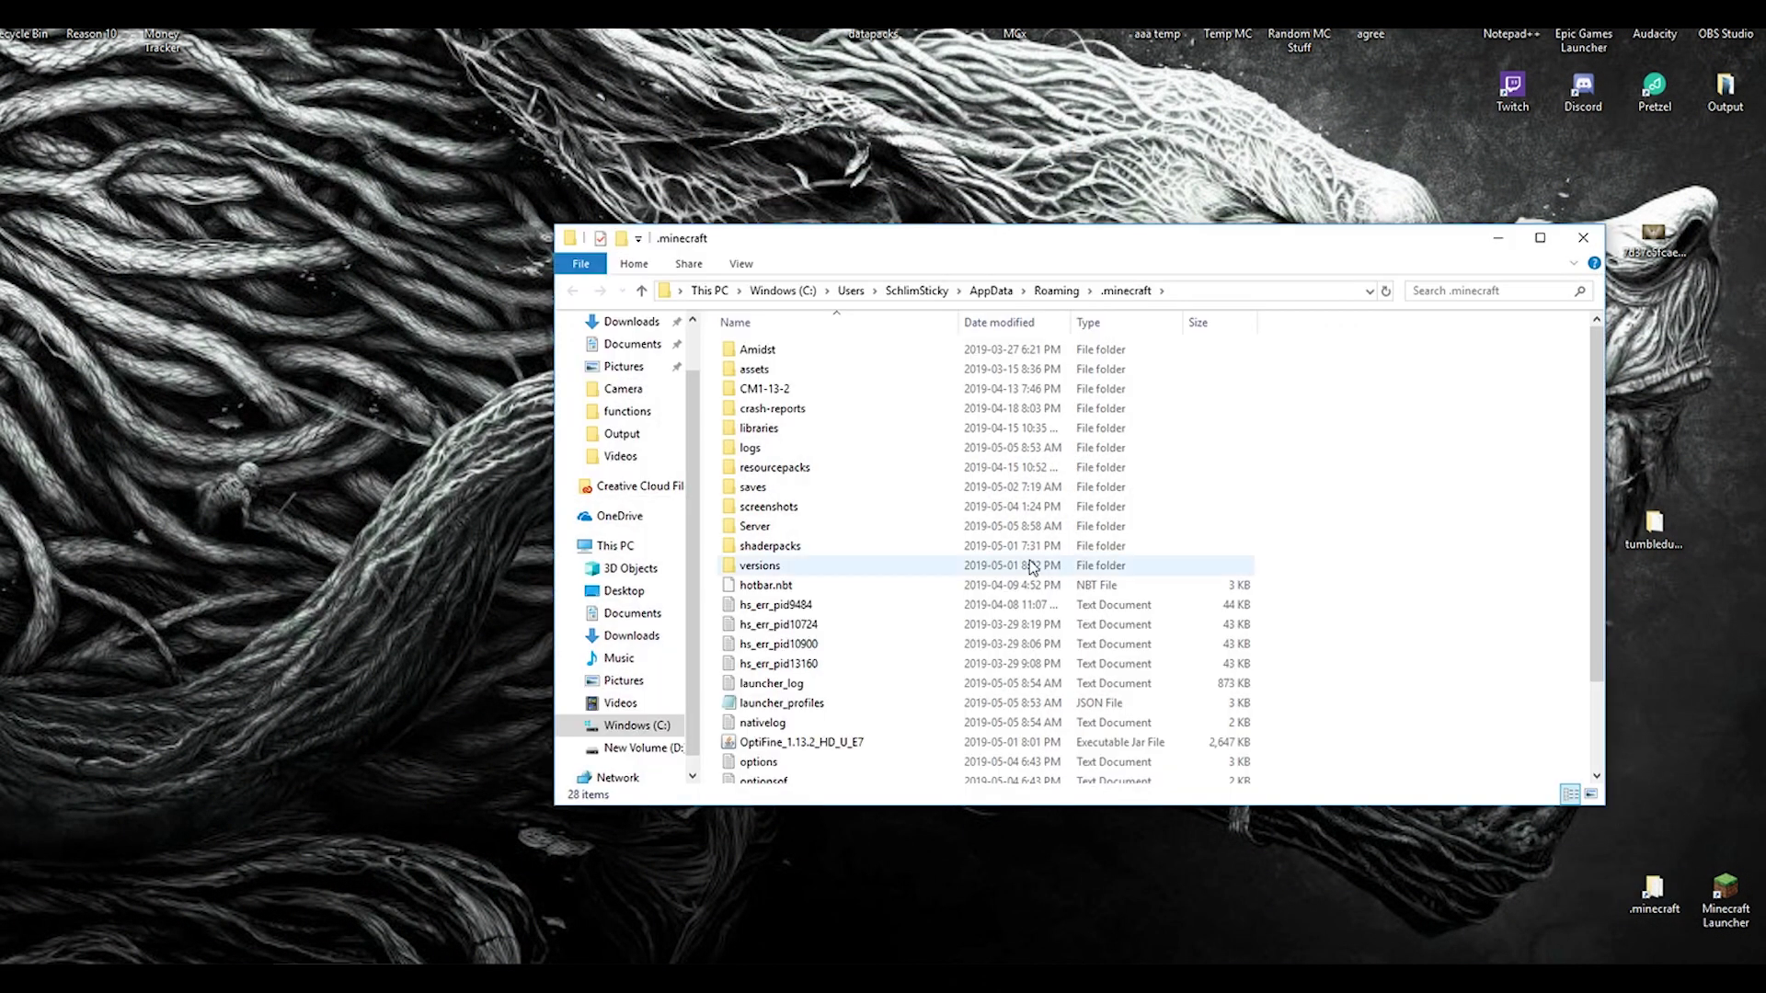
double_click(743, 527)
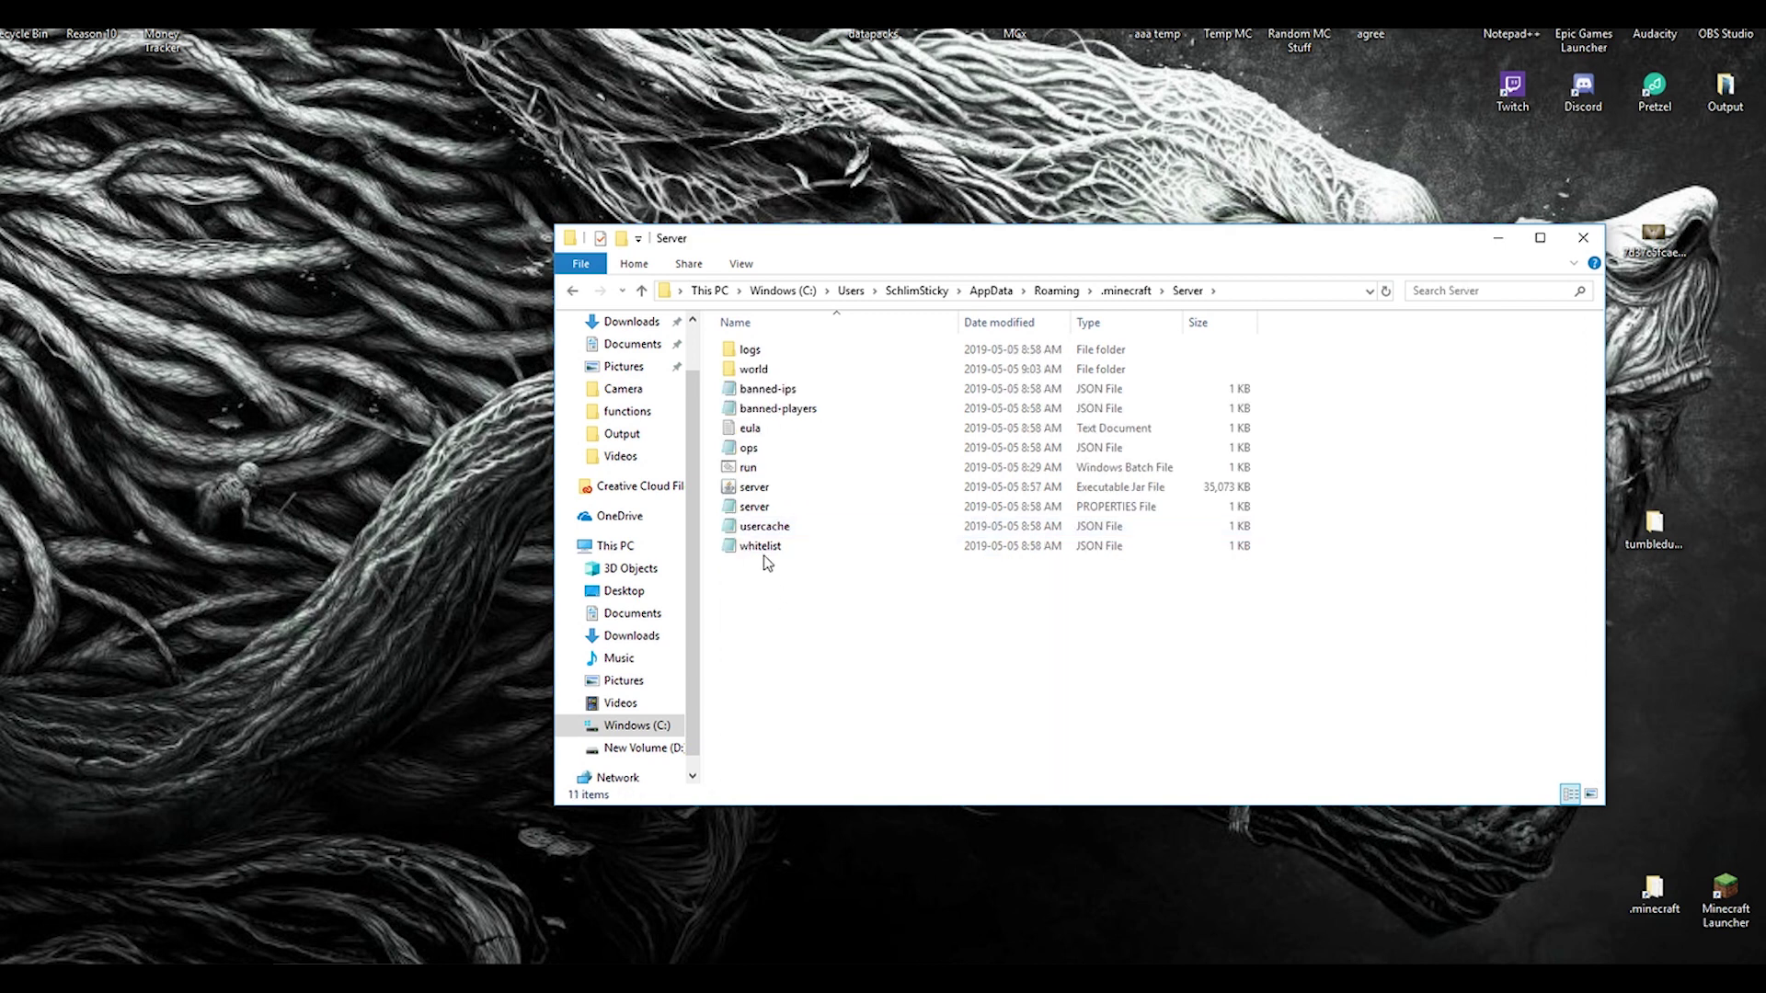
Step: In server.properties, change enable-command-block from false to true and save the file
double_click(733, 512)
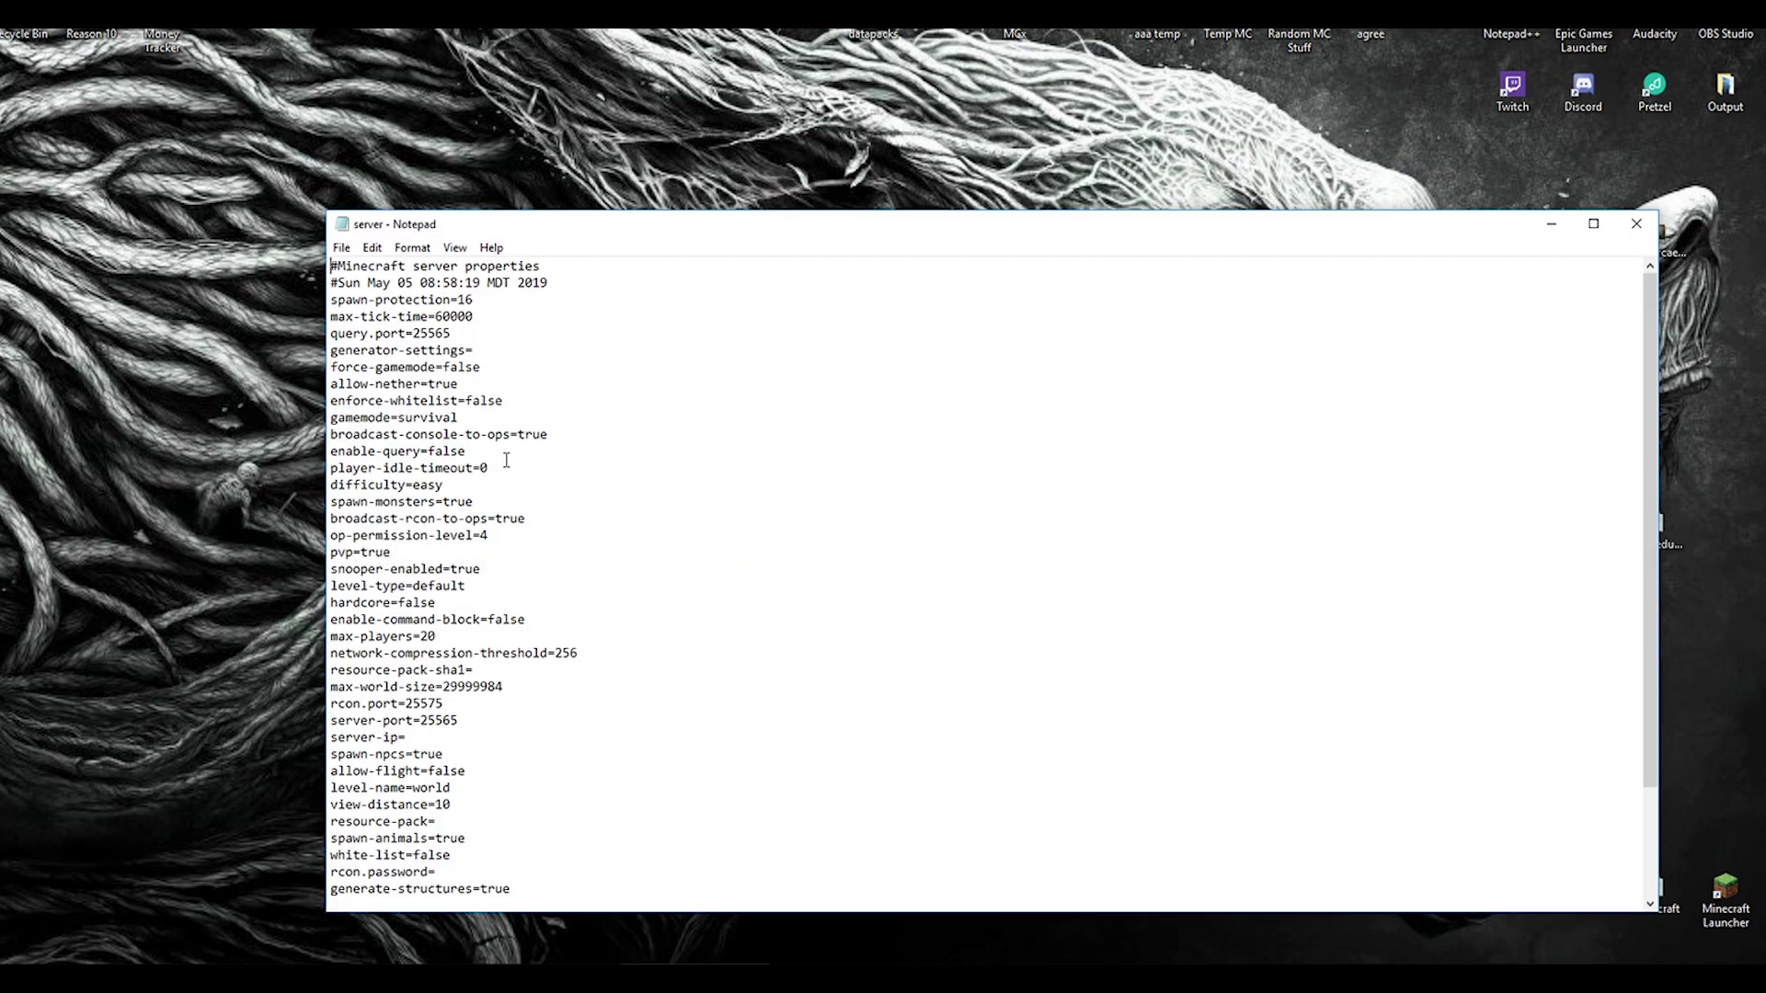
scroll(483, 593, down, 2)
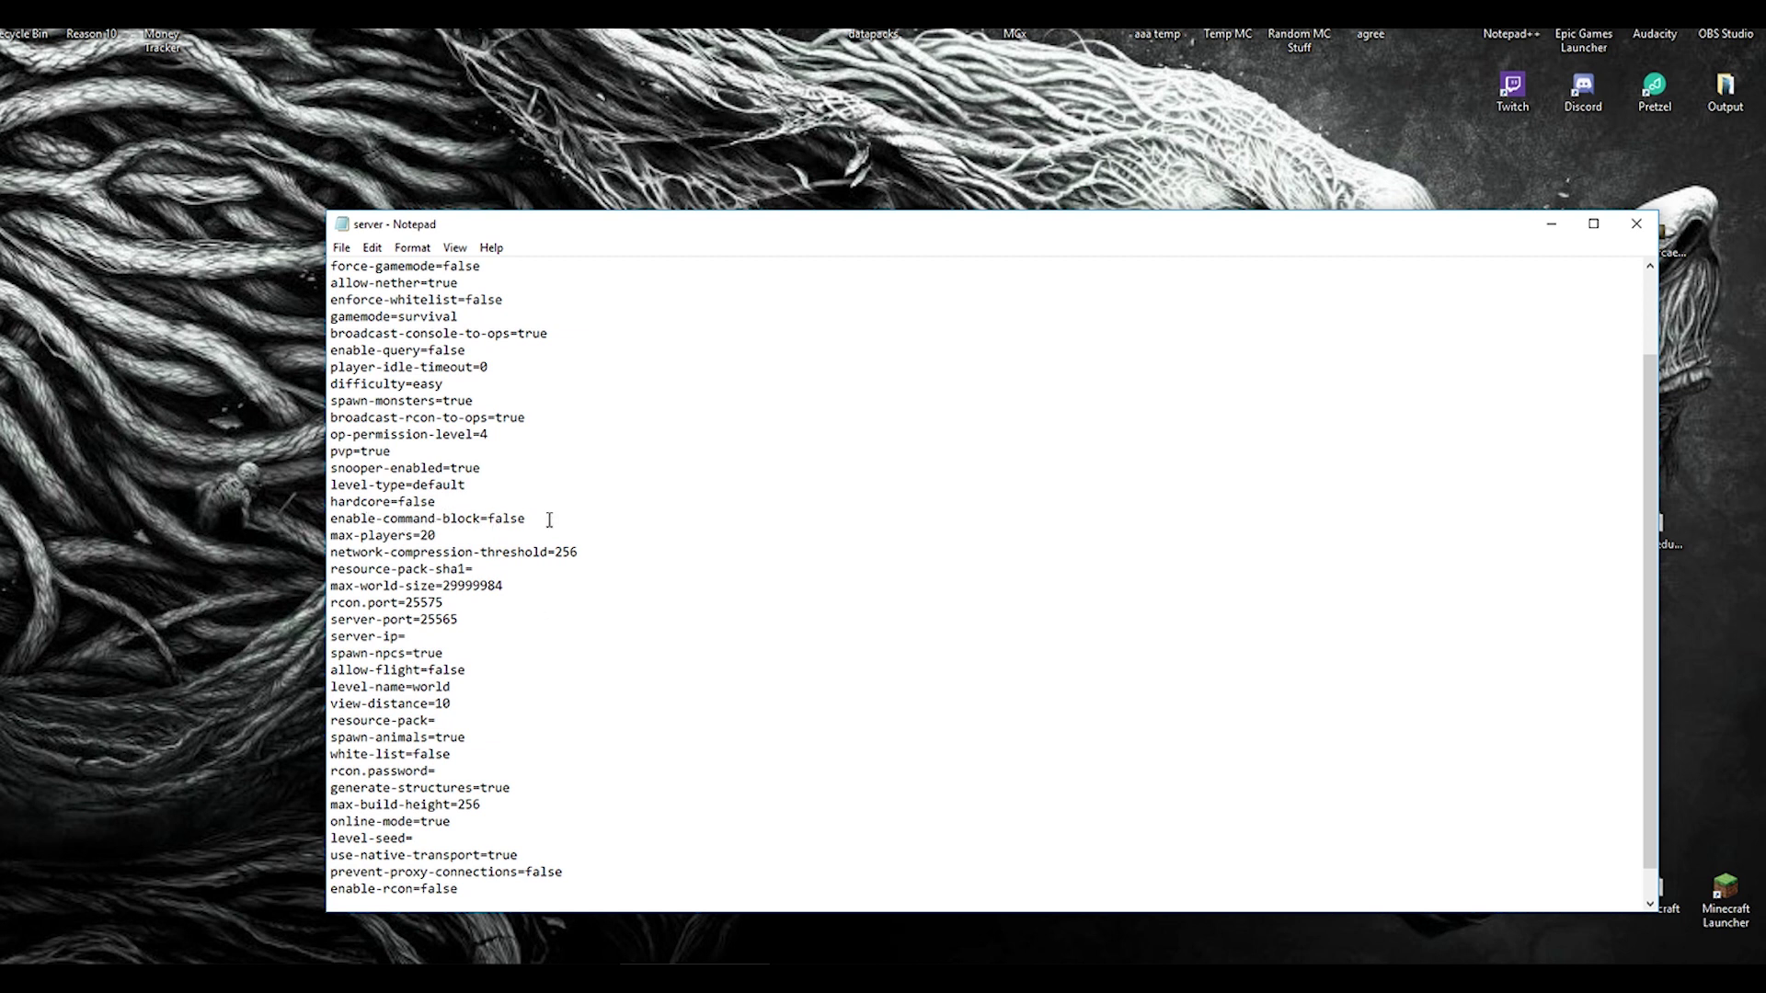
drag(527, 520, 488, 520)
text(true)
click(341, 247)
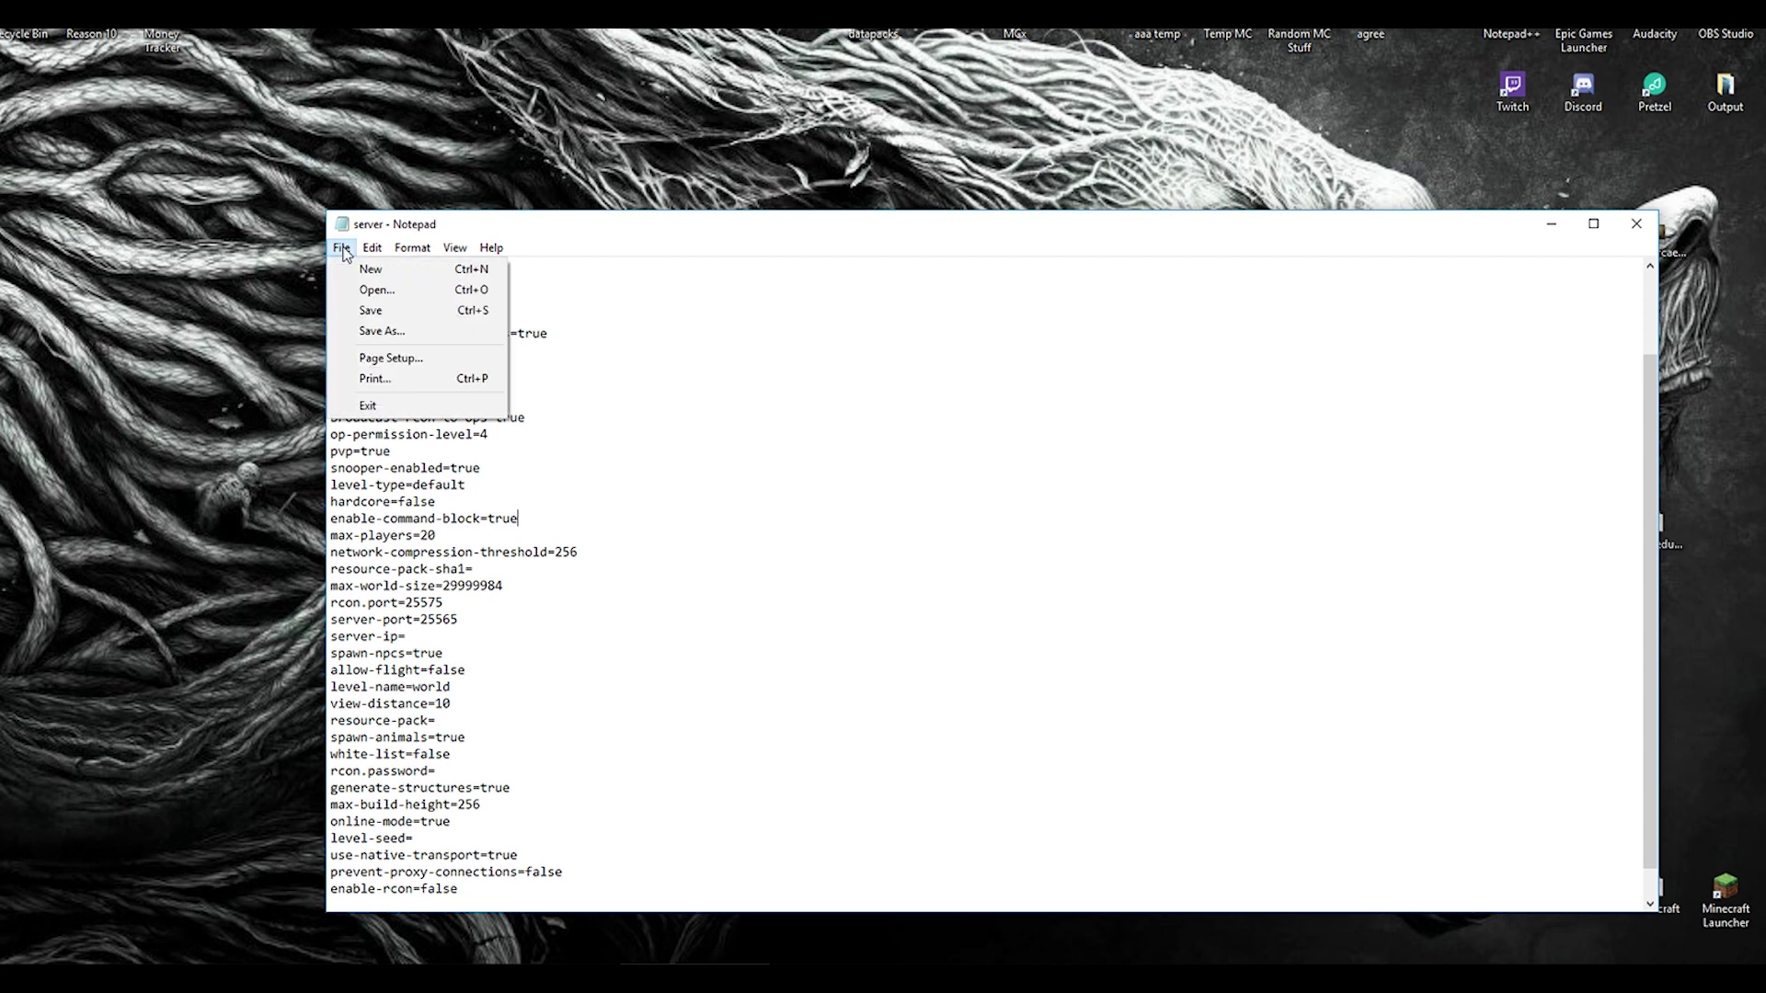
click(367, 313)
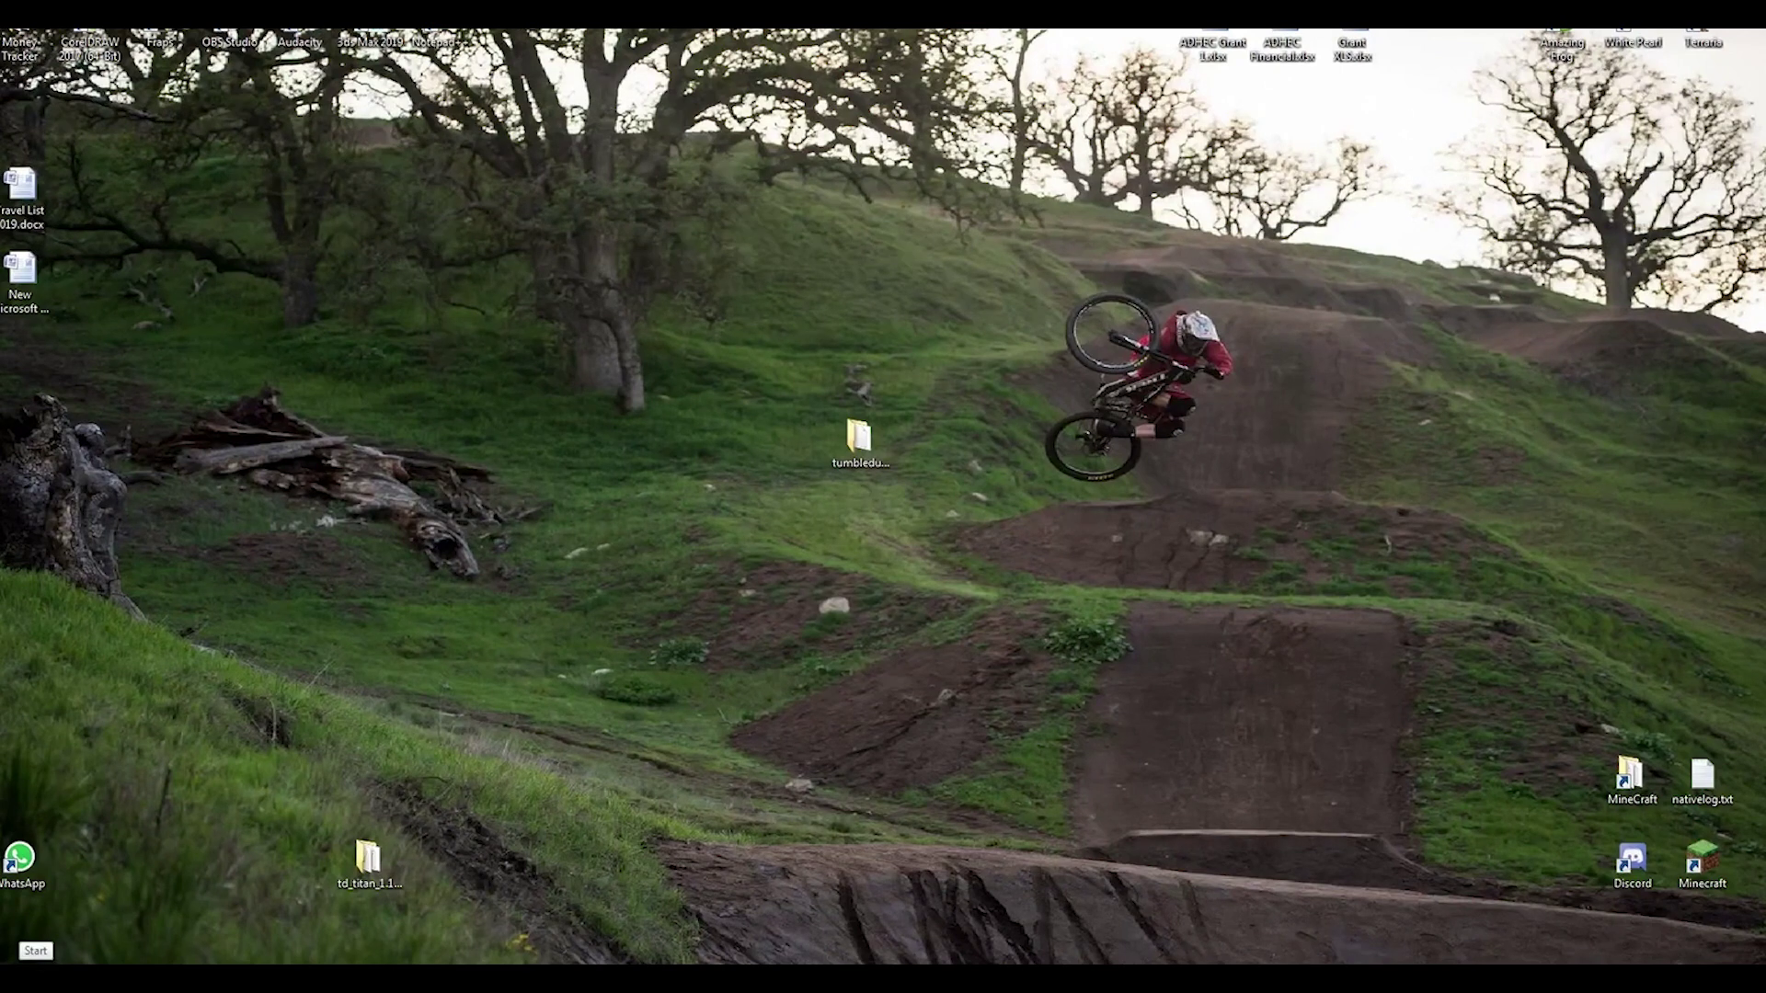
Step: Search %appdata% from the Windows 7 Start menu and open the Roaming folder
key(super)
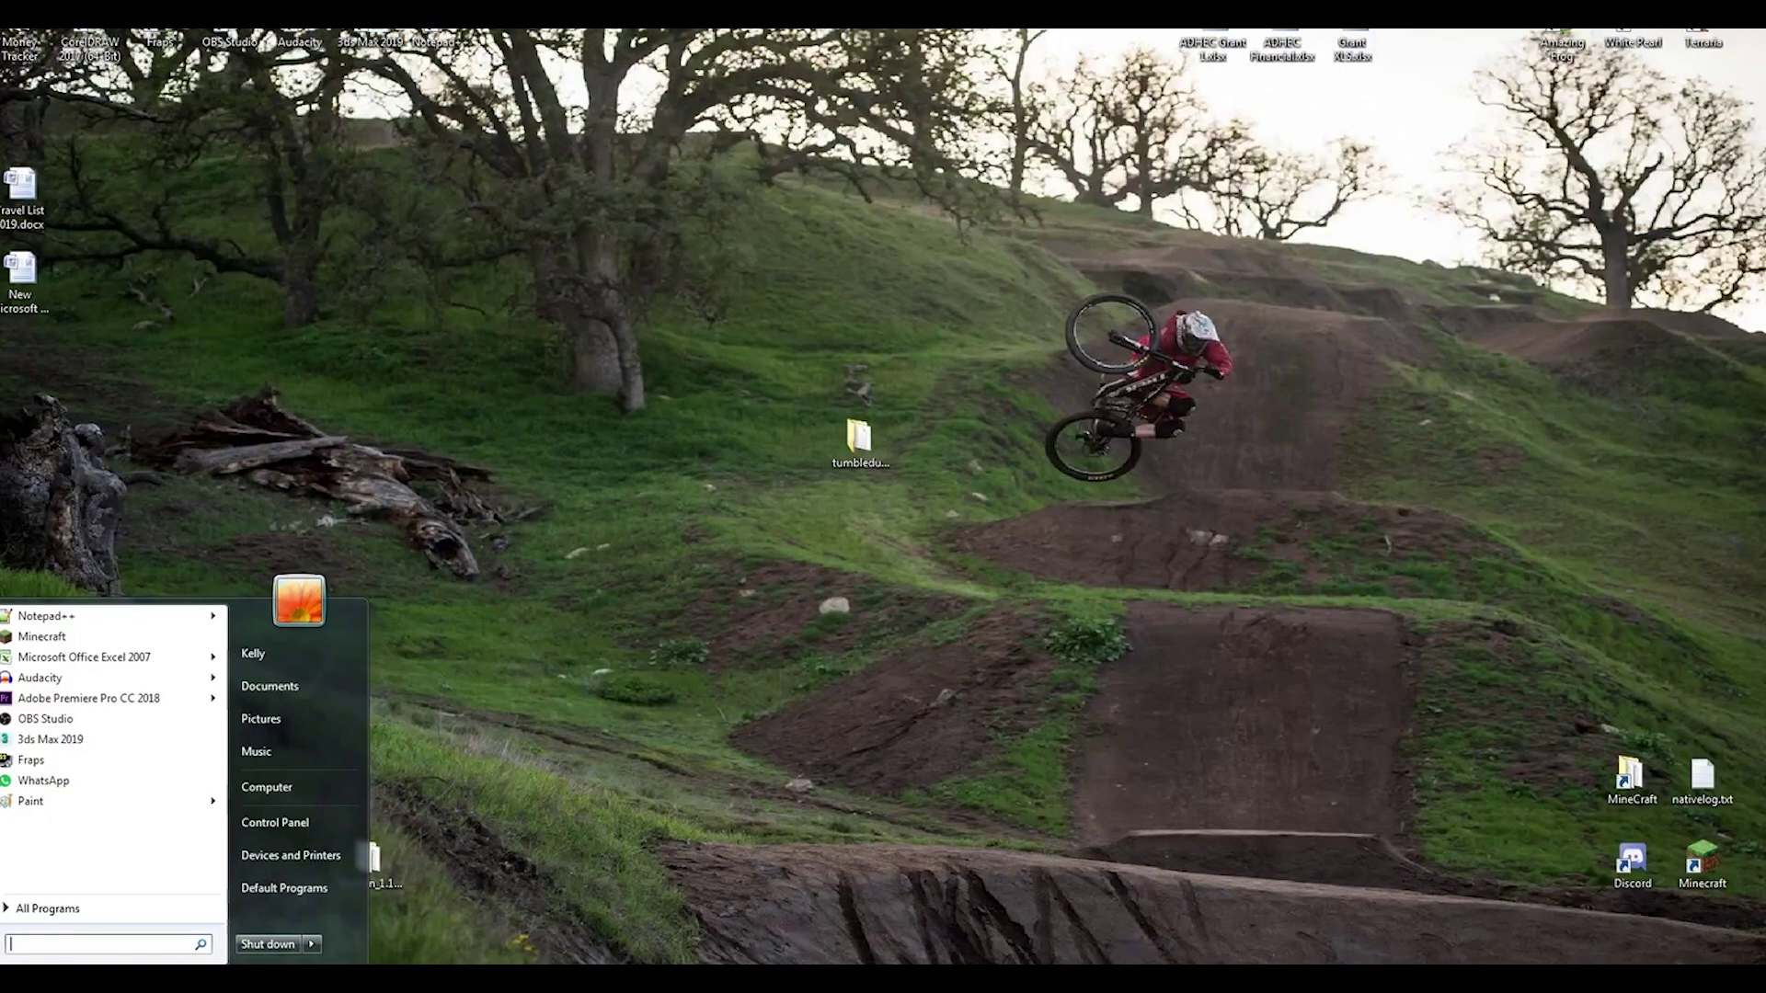
text(%app)
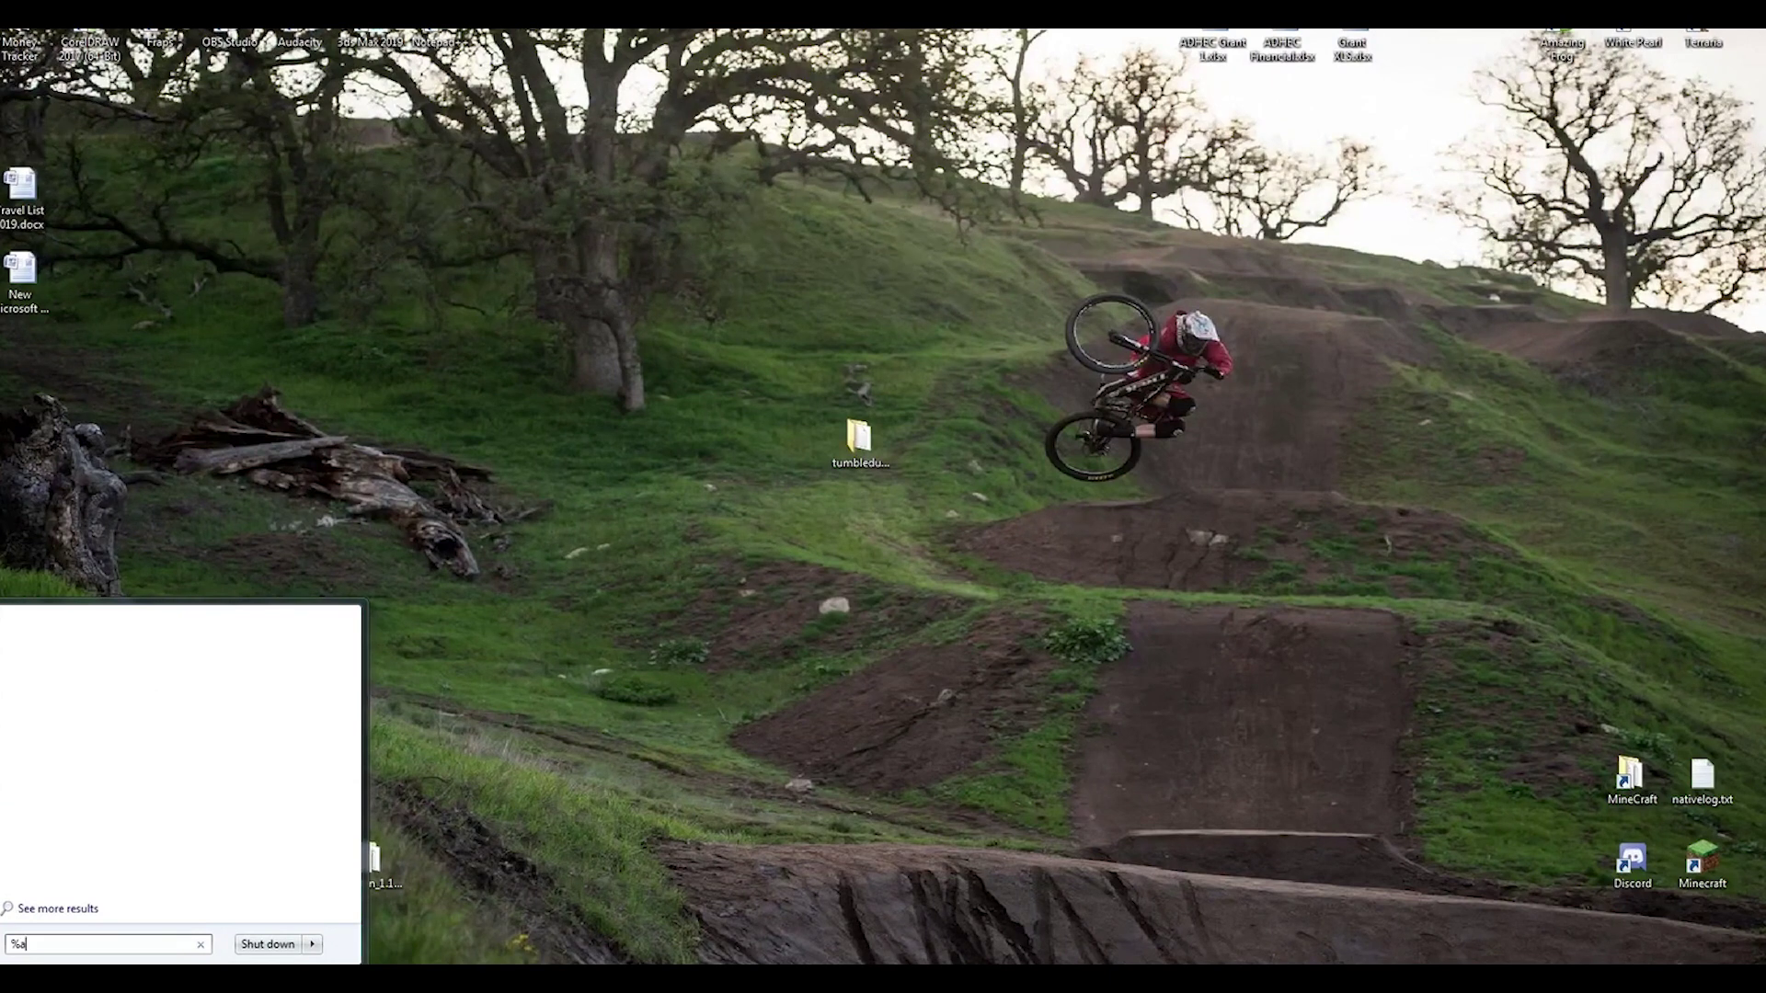
text(data%)
click(53, 626)
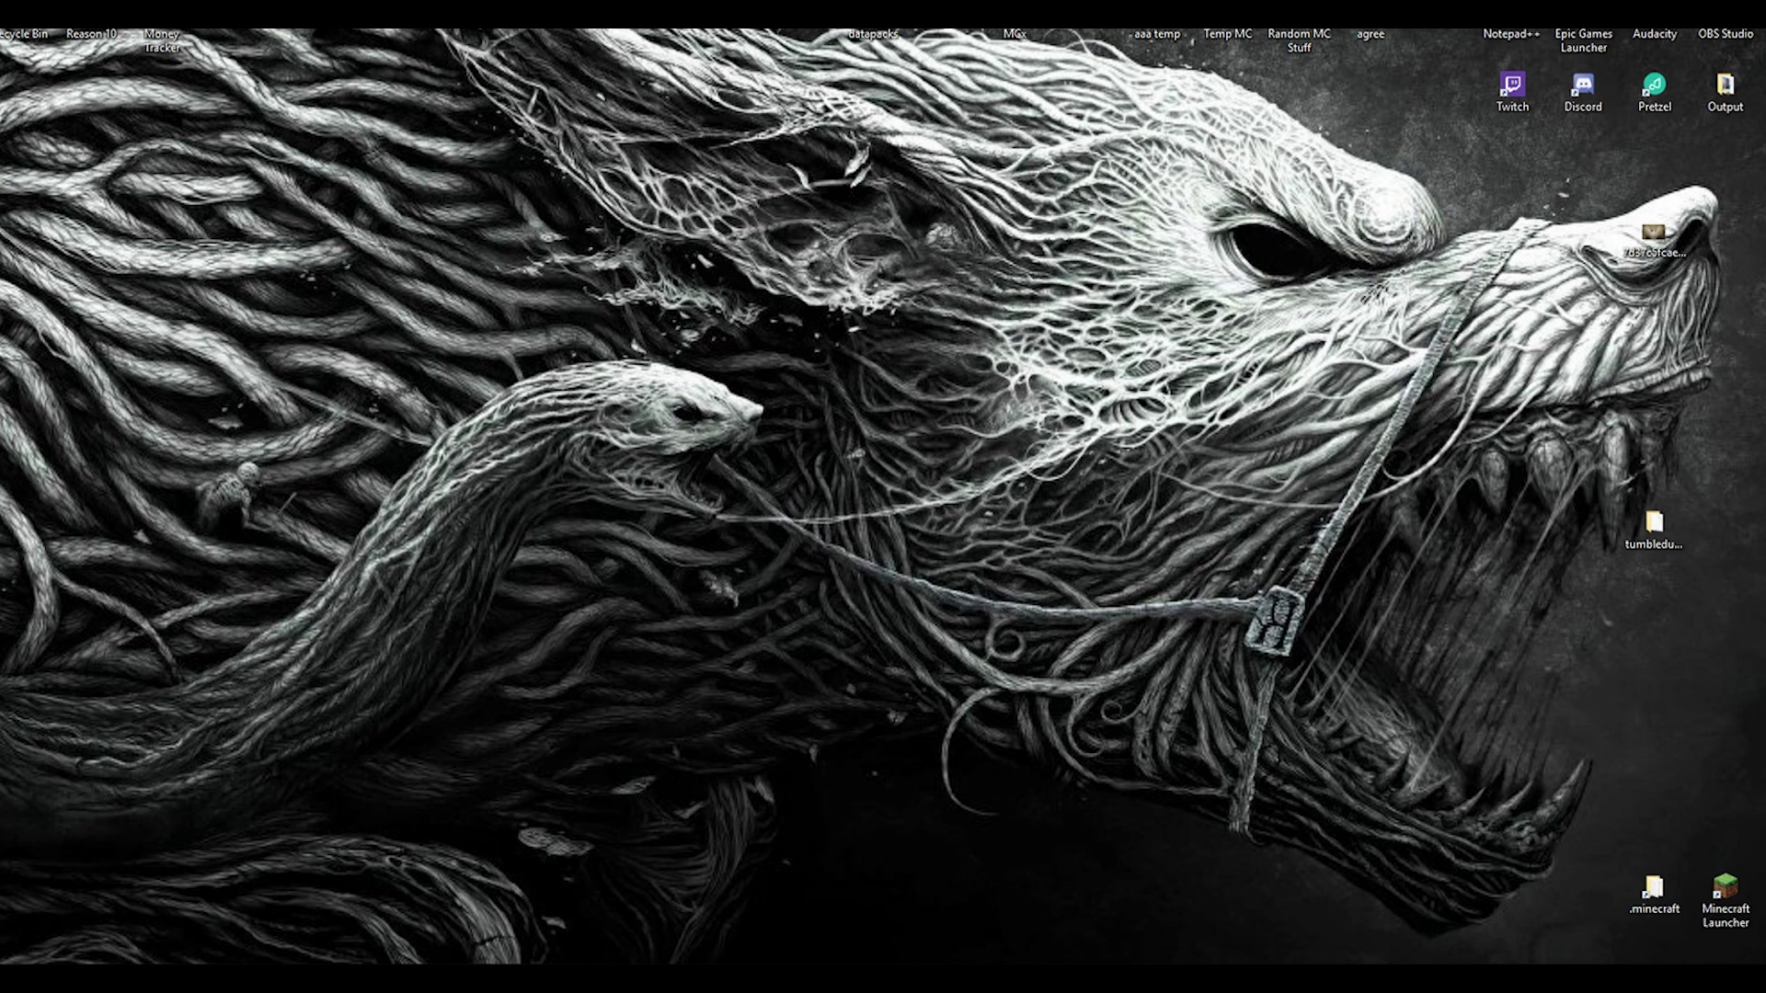
Step: Search %appdata% from the Windows 10 Start menu and open the Roaming folder result
key(super)
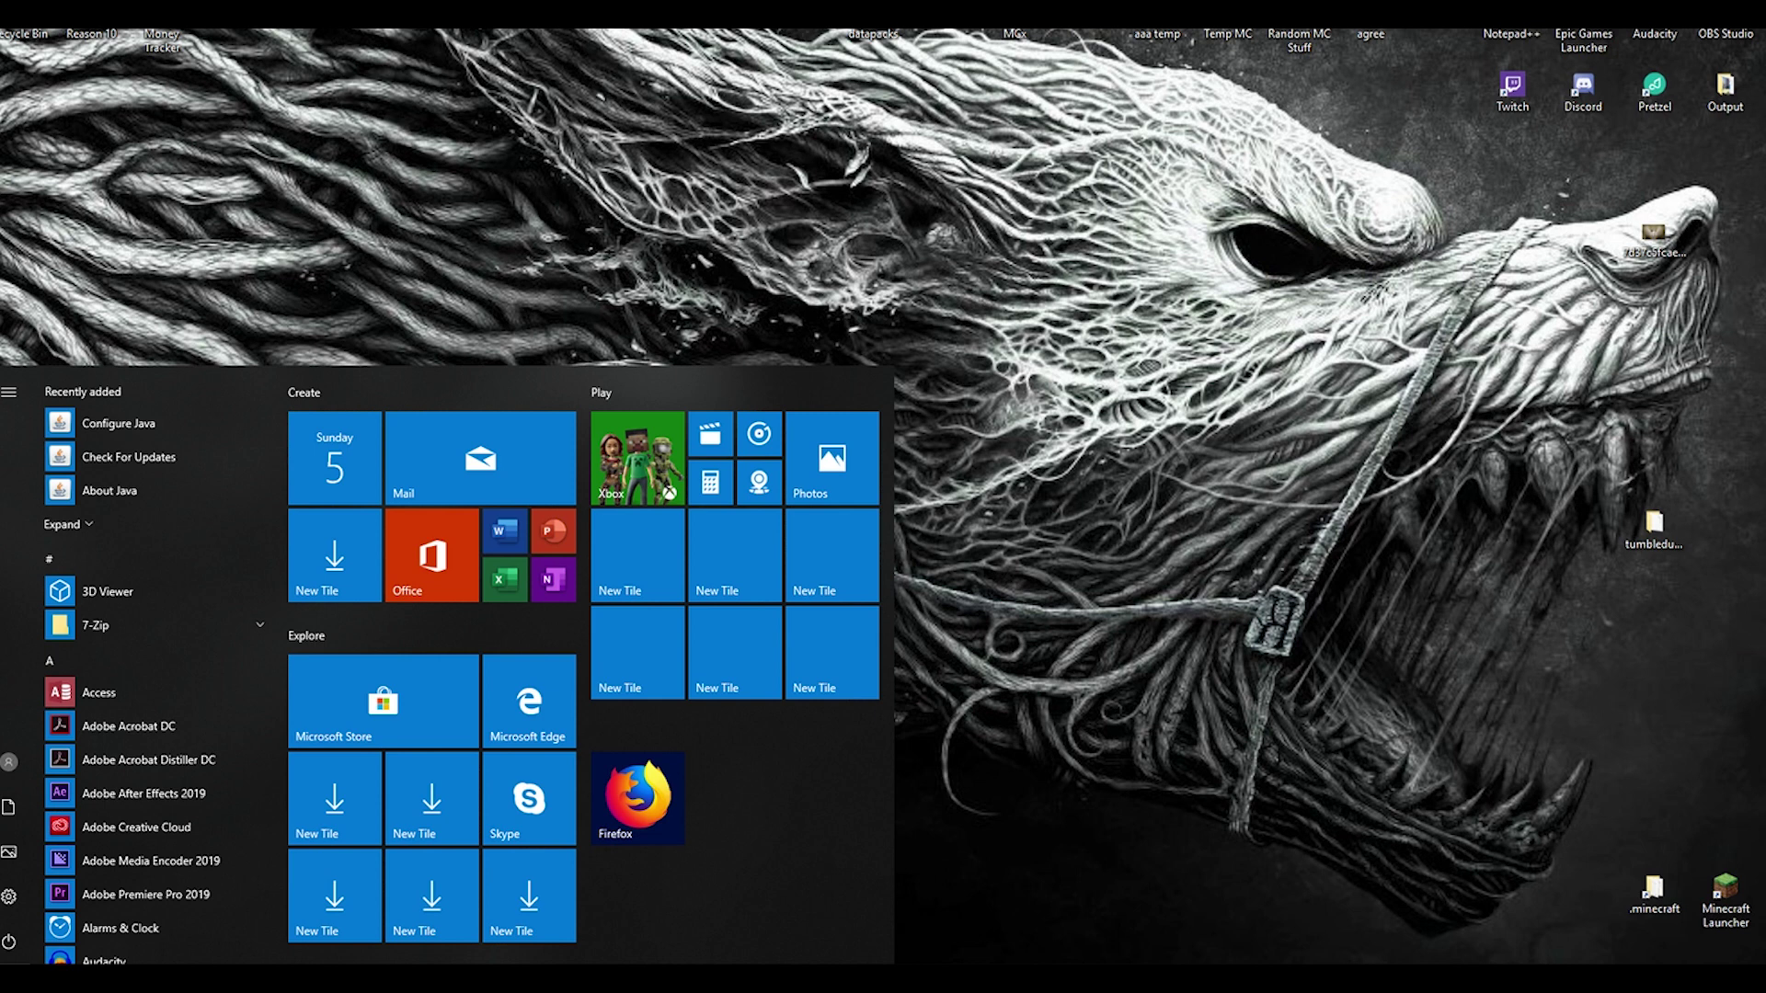
text(%appdata)
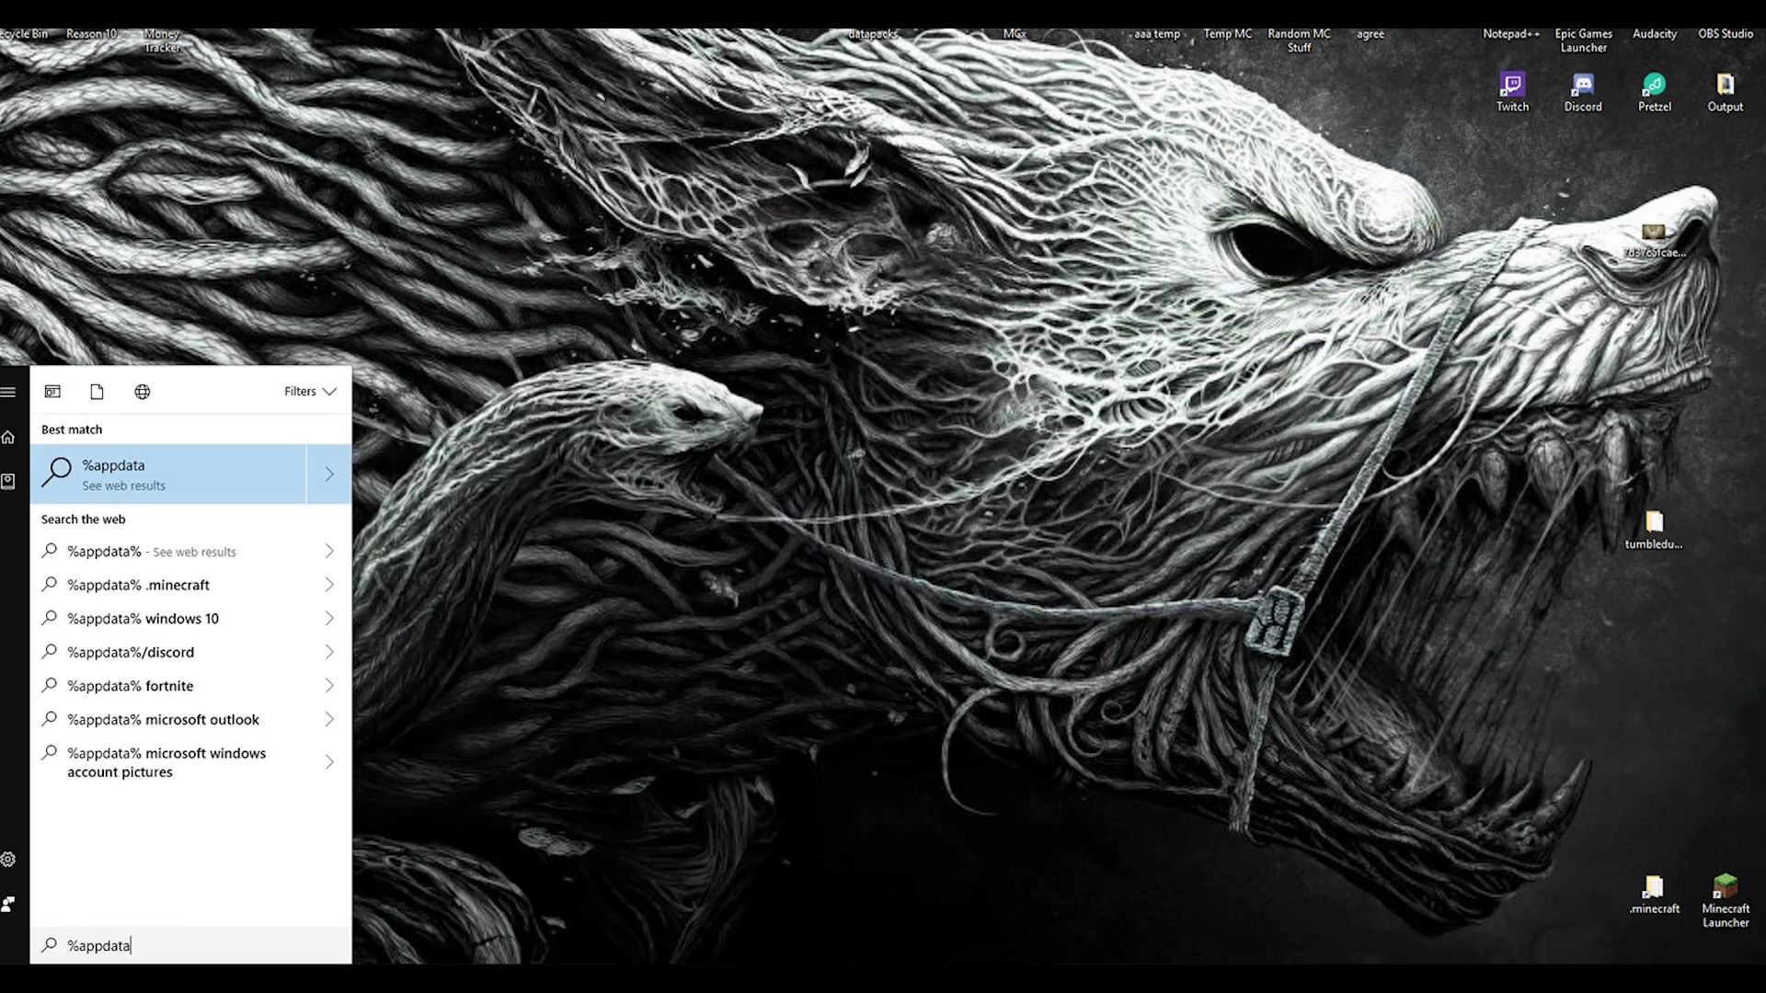
text(%)
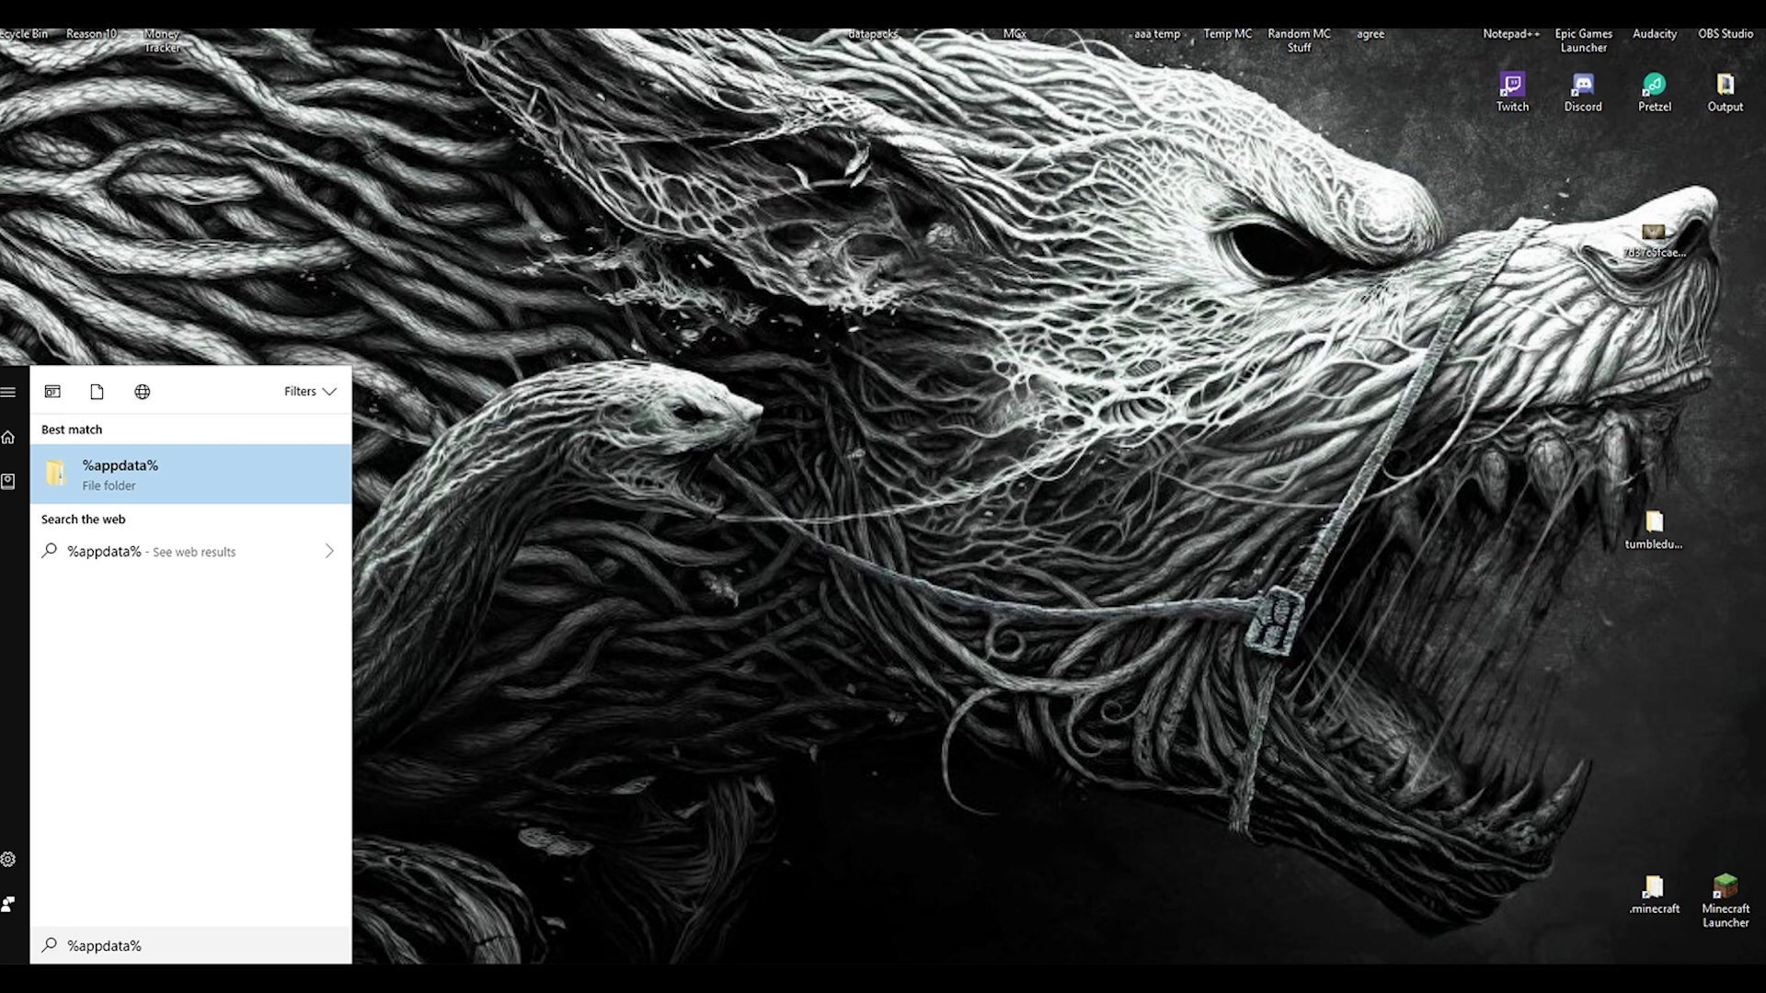
click(123, 487)
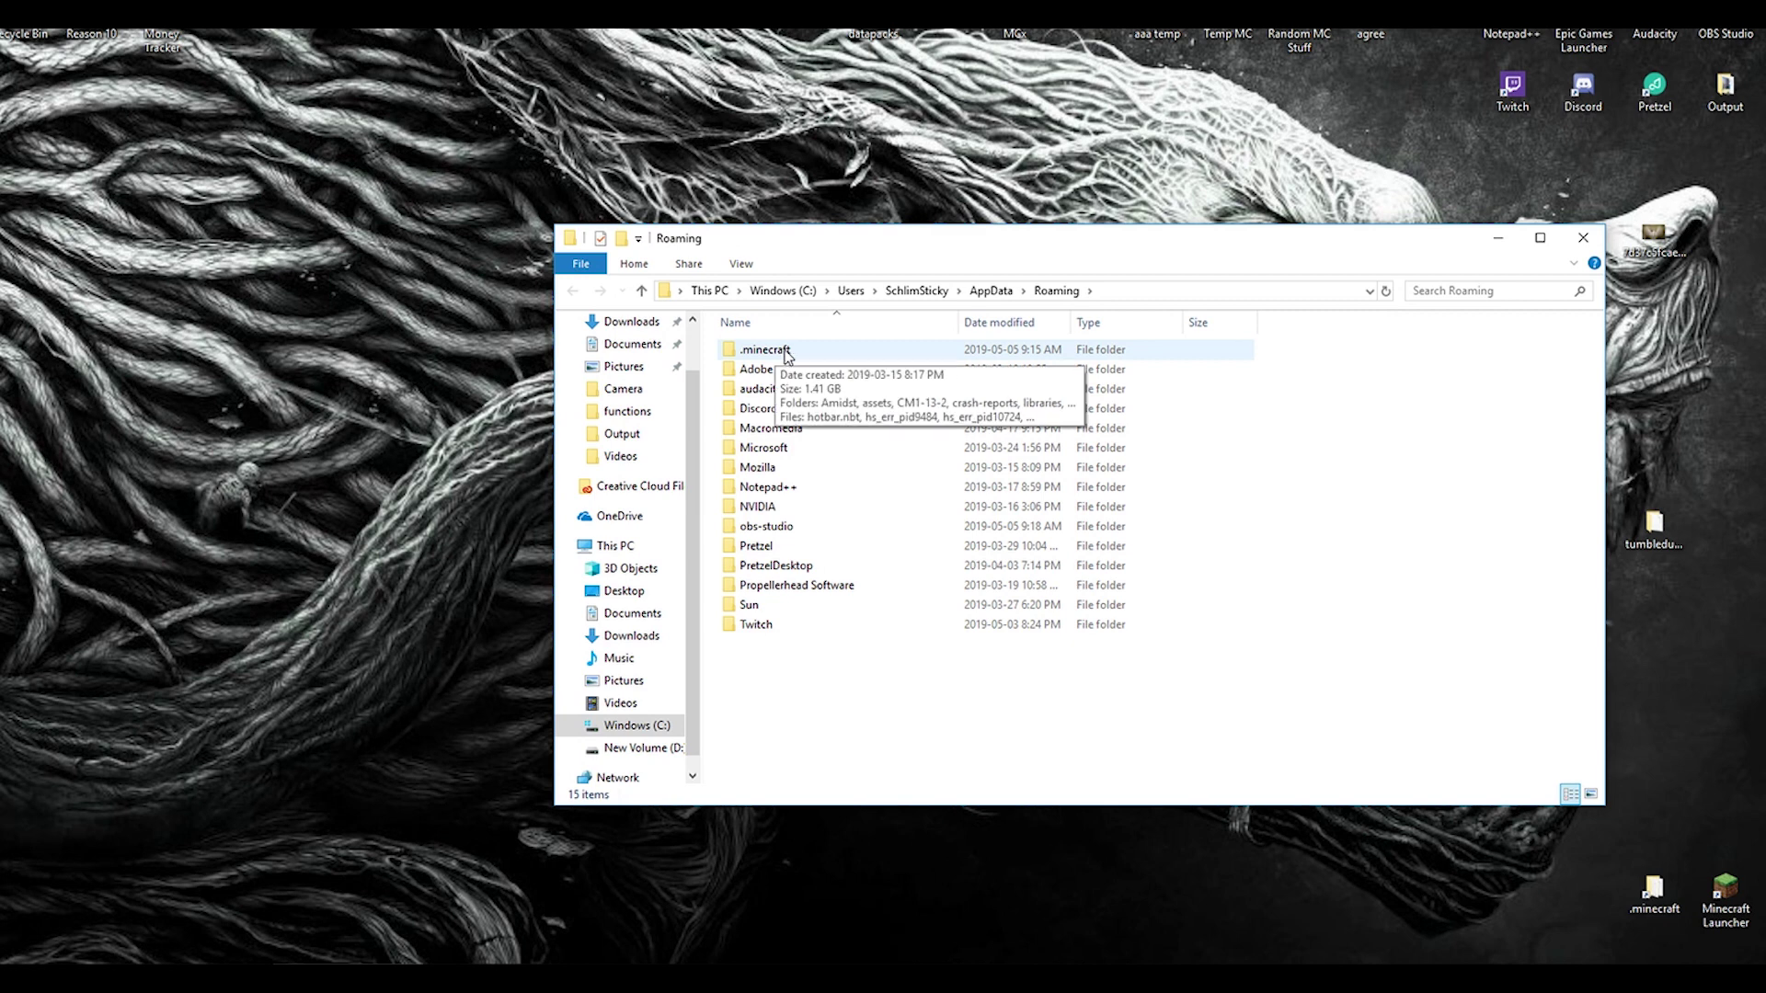
Step: Bring up the context menu for the .minecraft folder
right_click(736, 350)
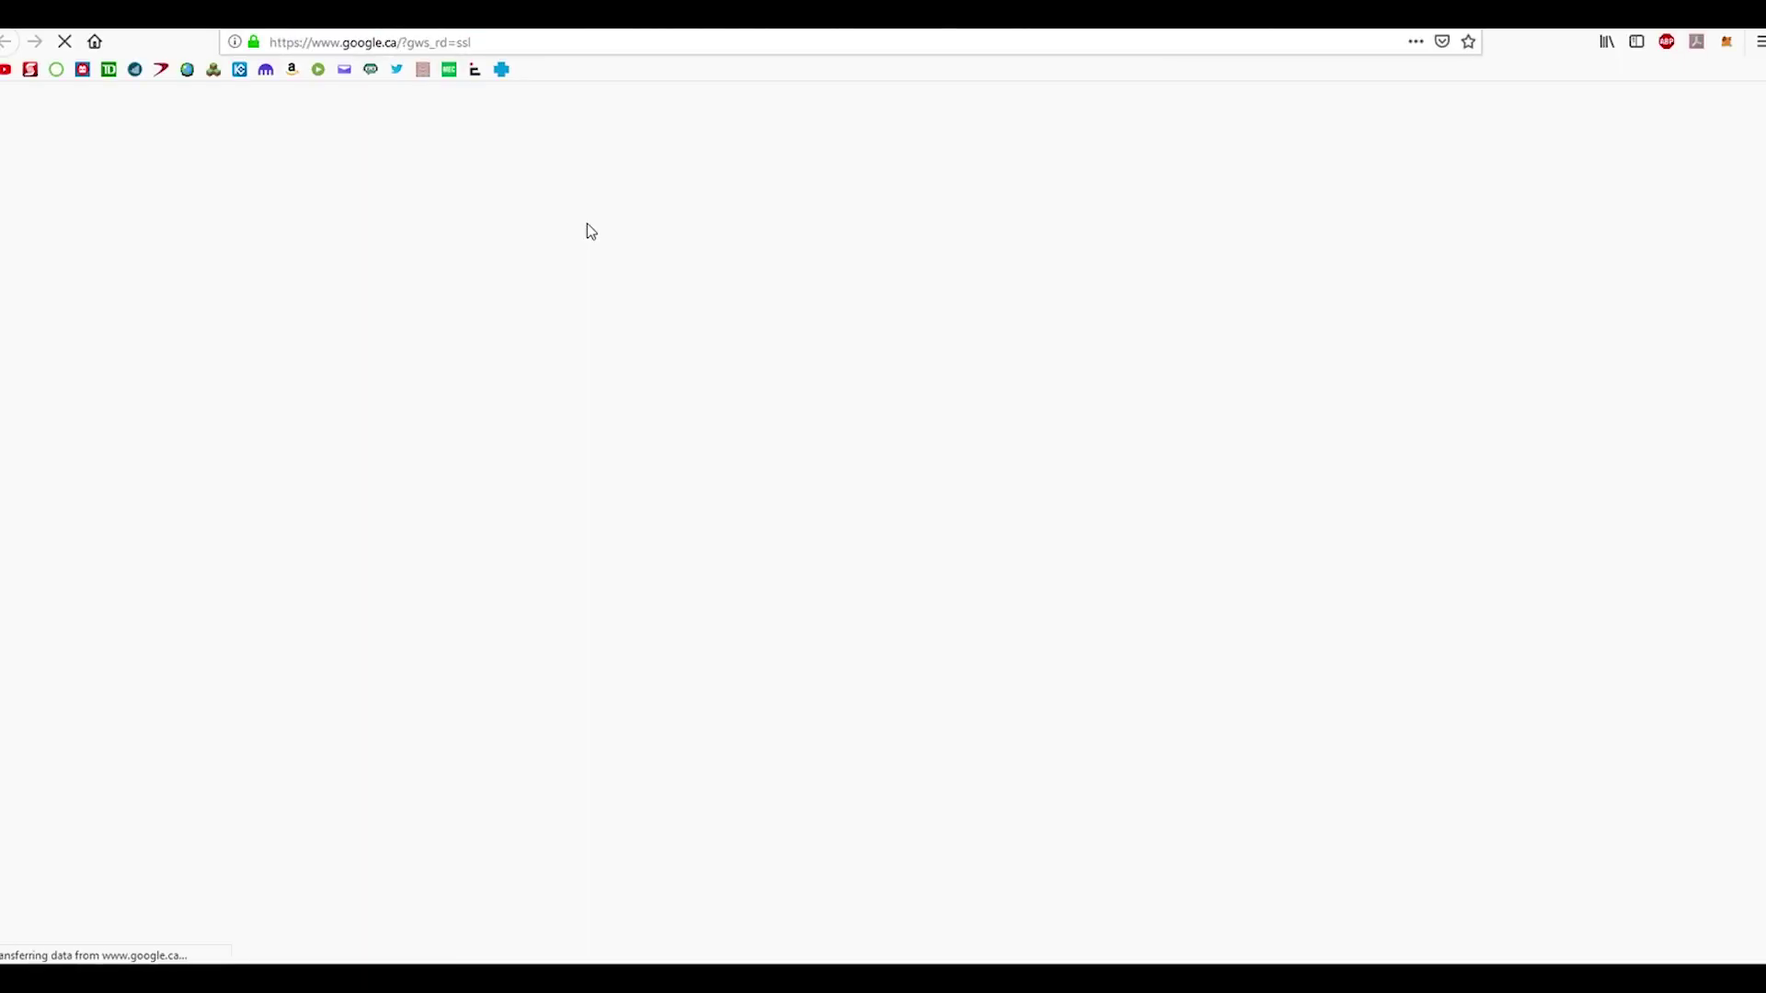
Step: Go to the shared Google Drive folder by pasting its link into the address bar
click(465, 42)
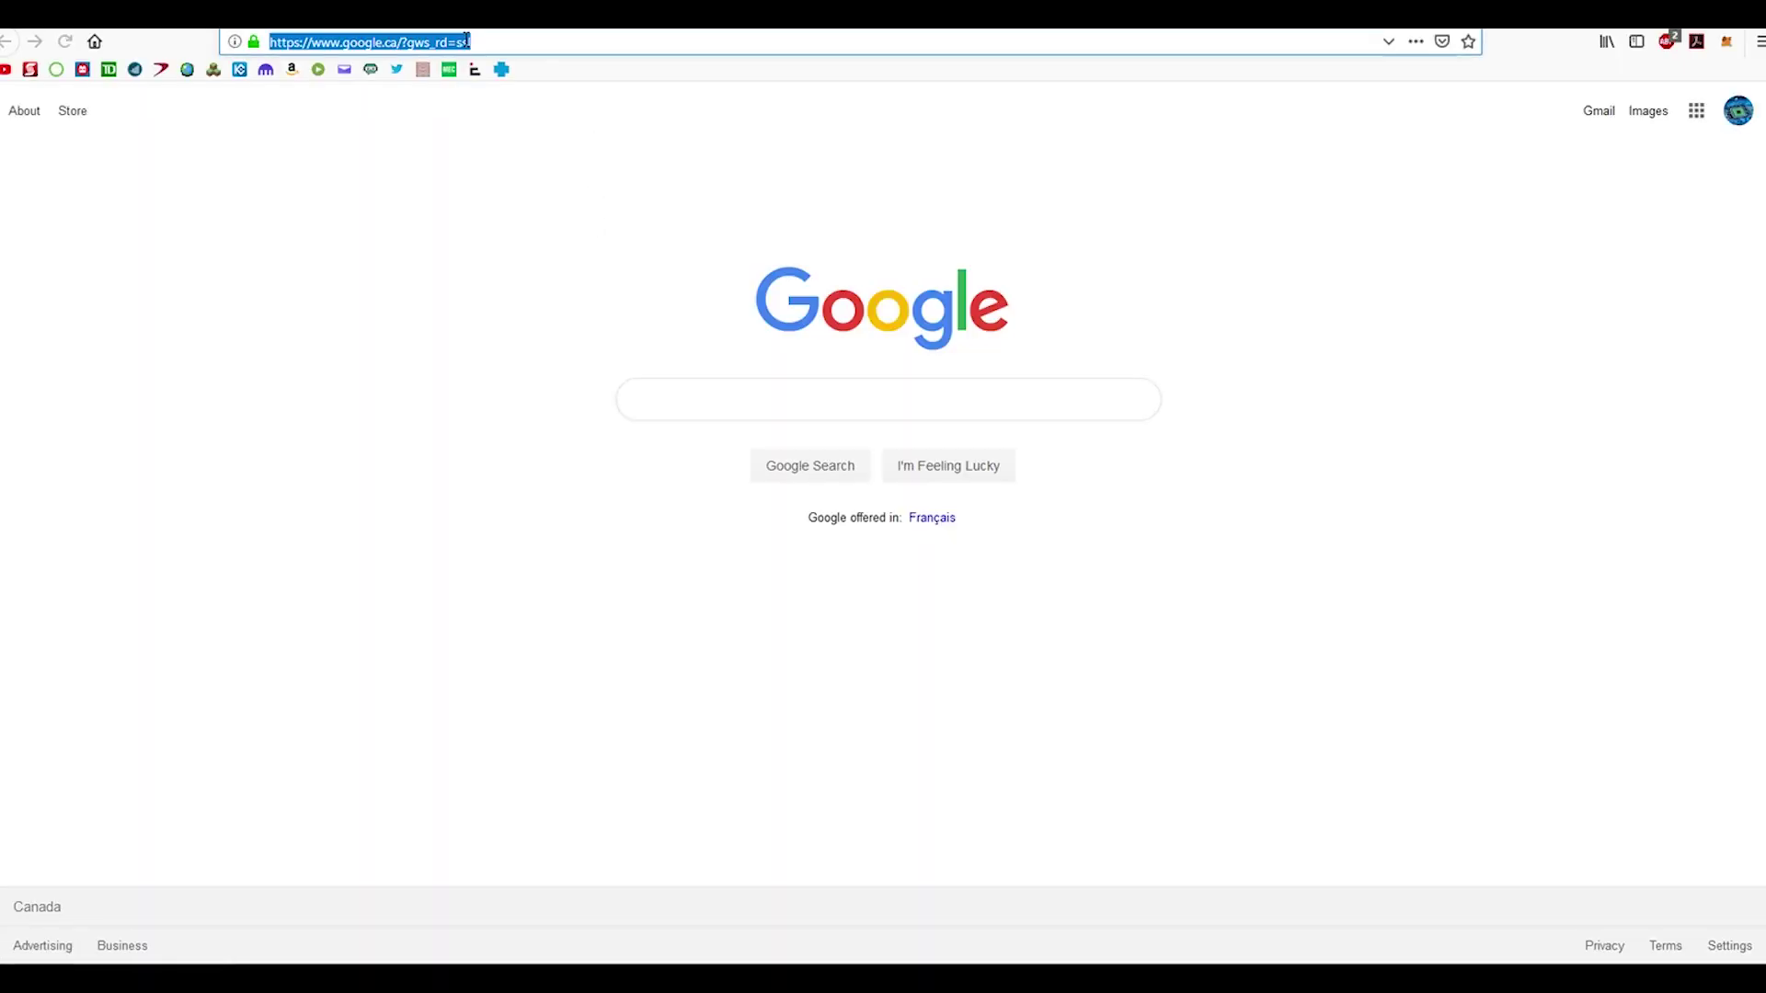
key(Return)
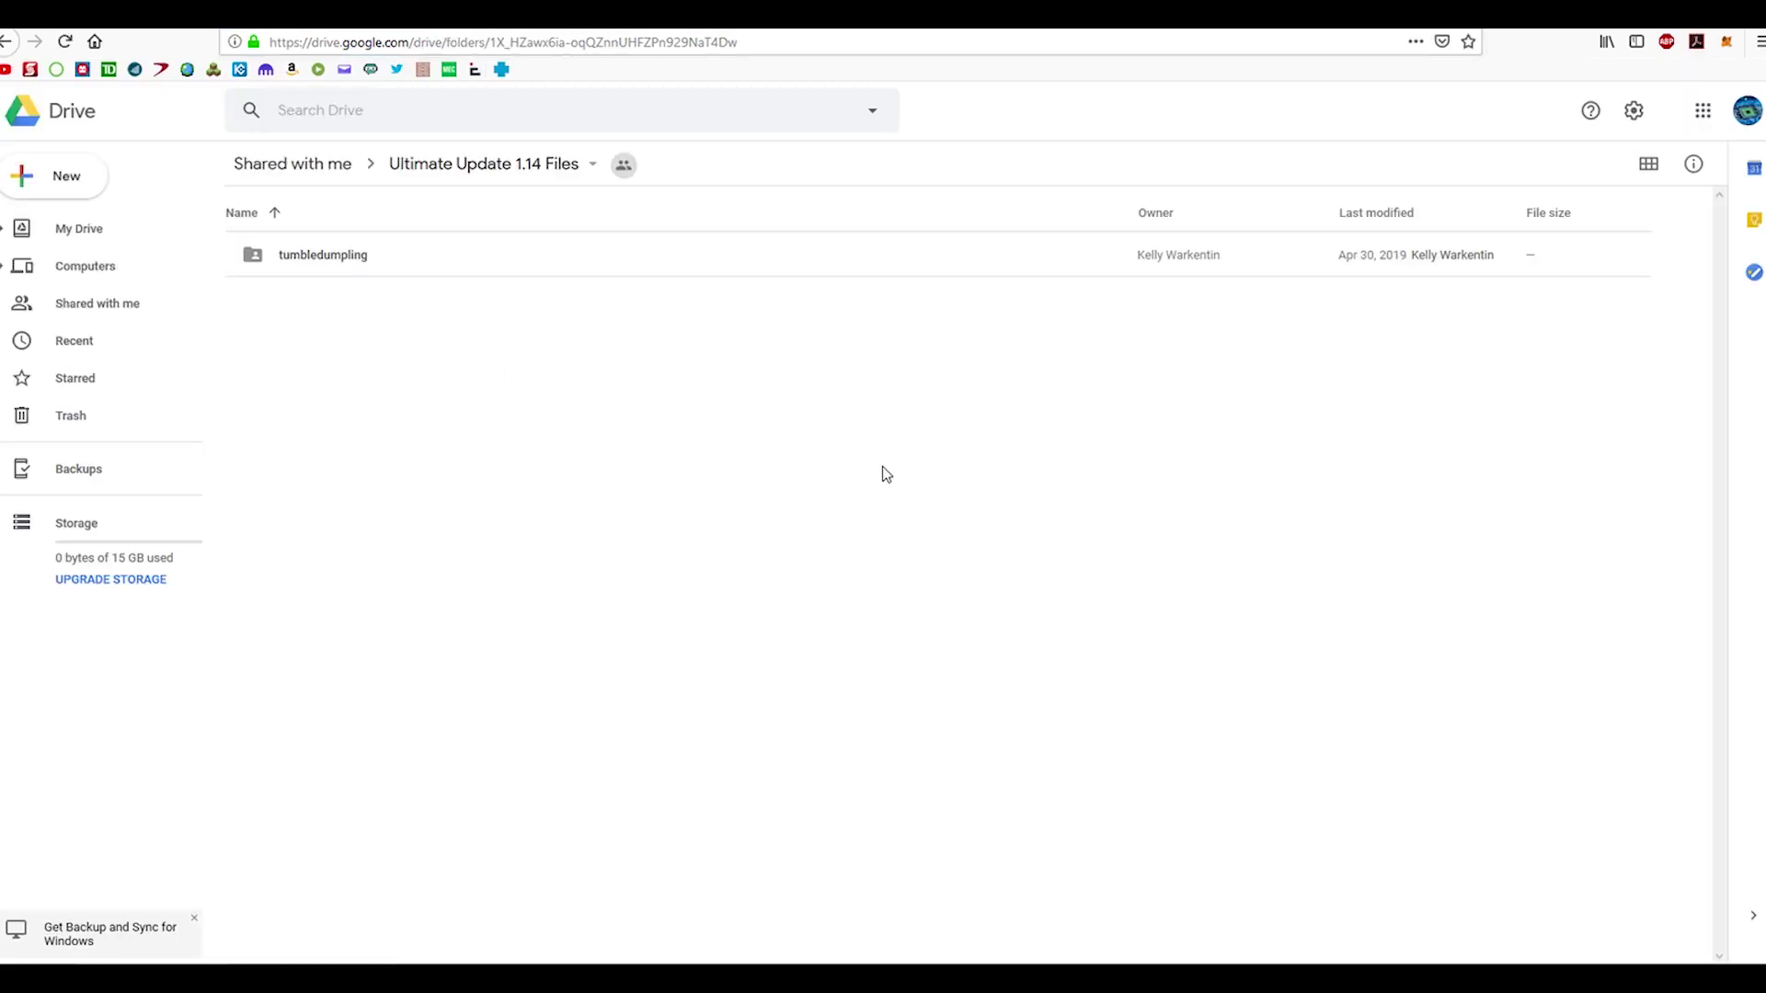
Step: Download the tumbledumpling folder as a zip and confirm Firefox's save prompt
right_click(300, 263)
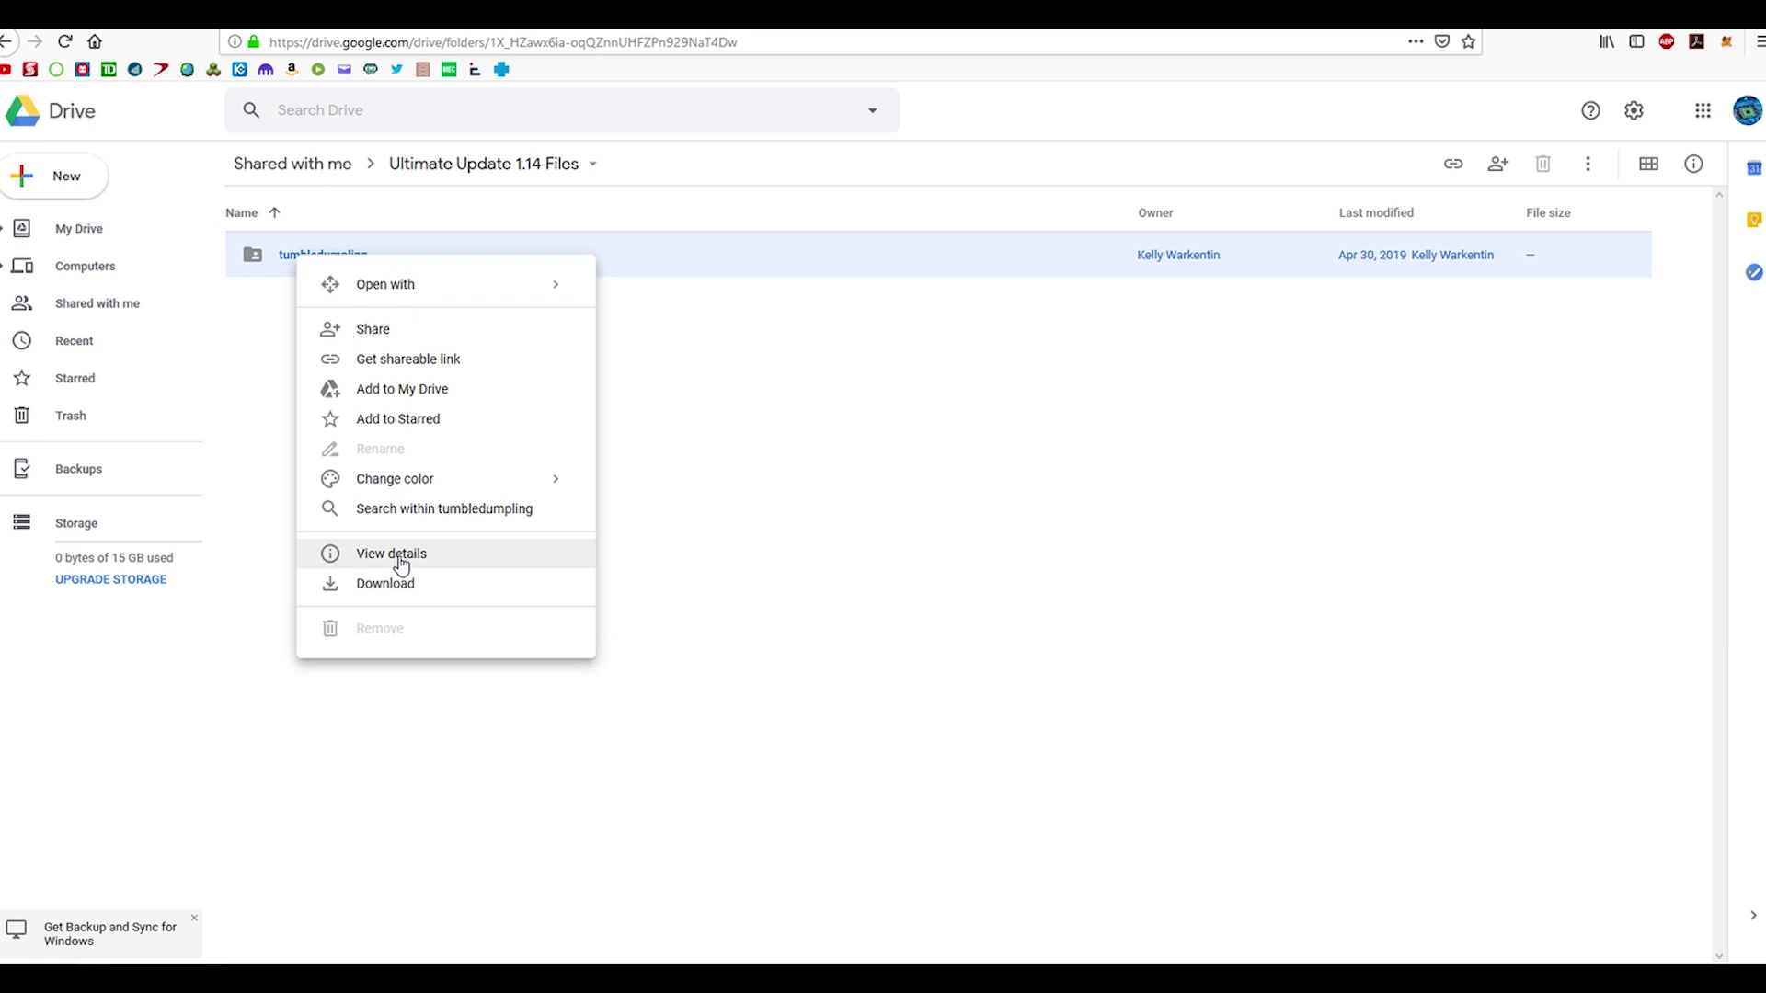
click(391, 589)
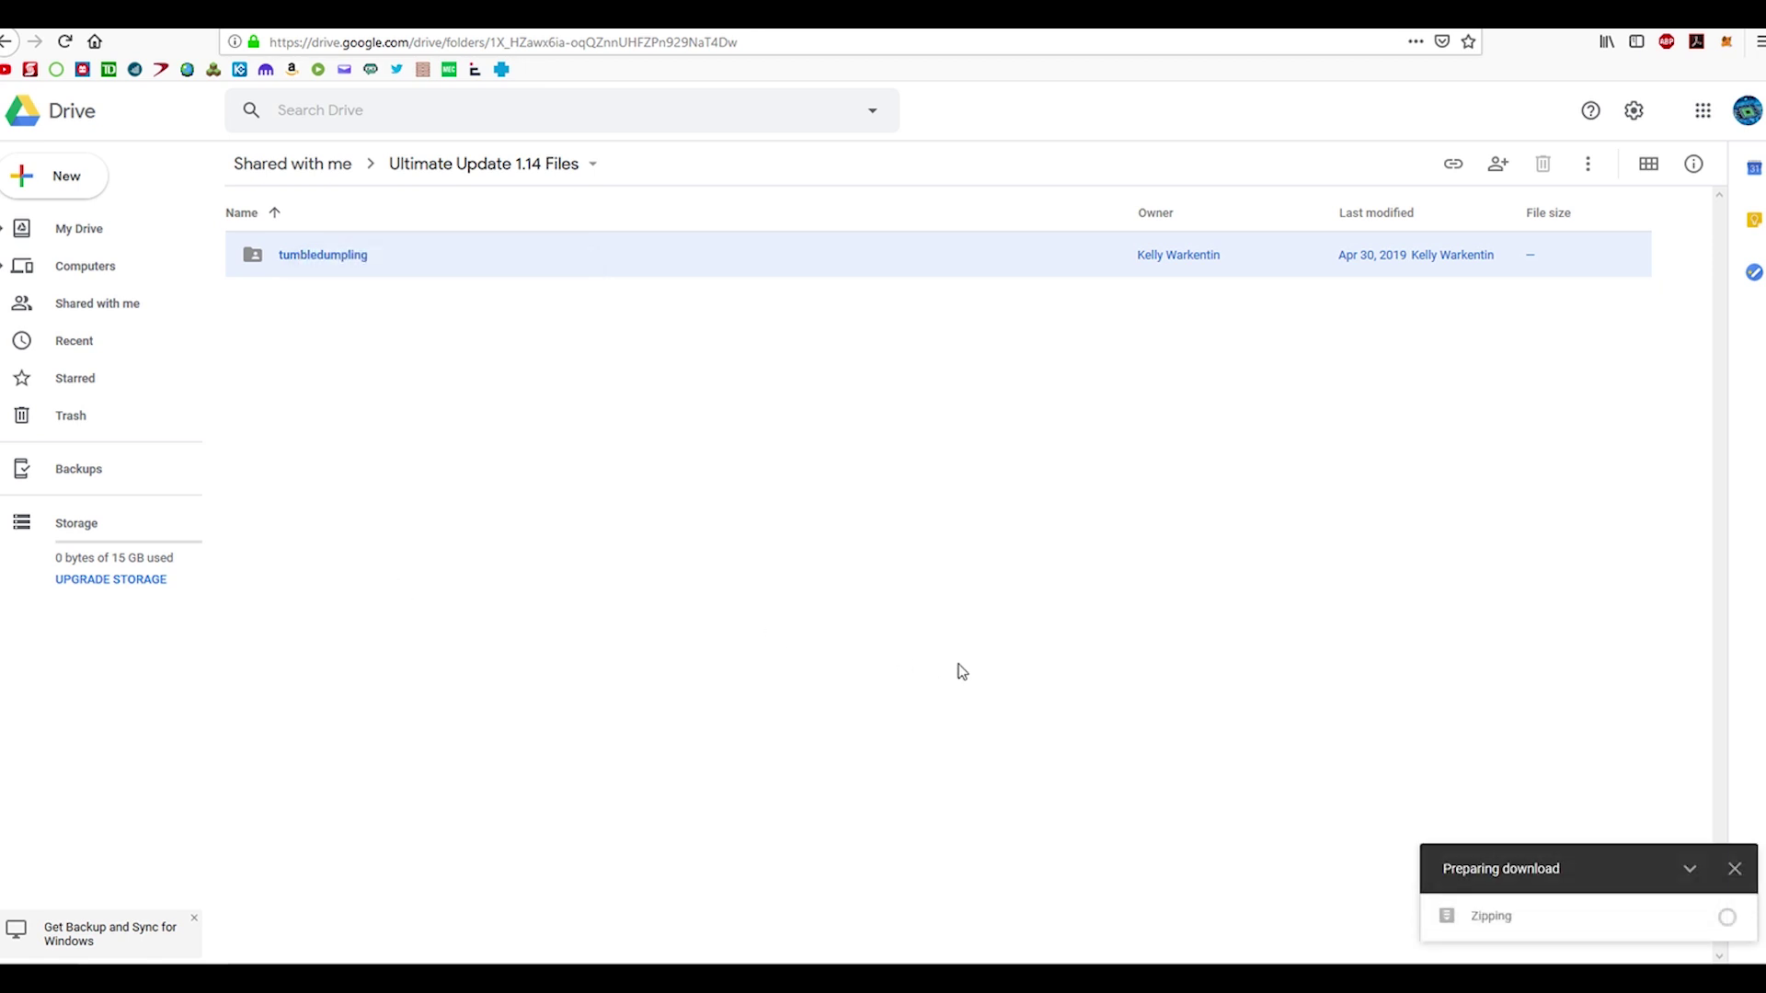
mouse_move(1631, 933)
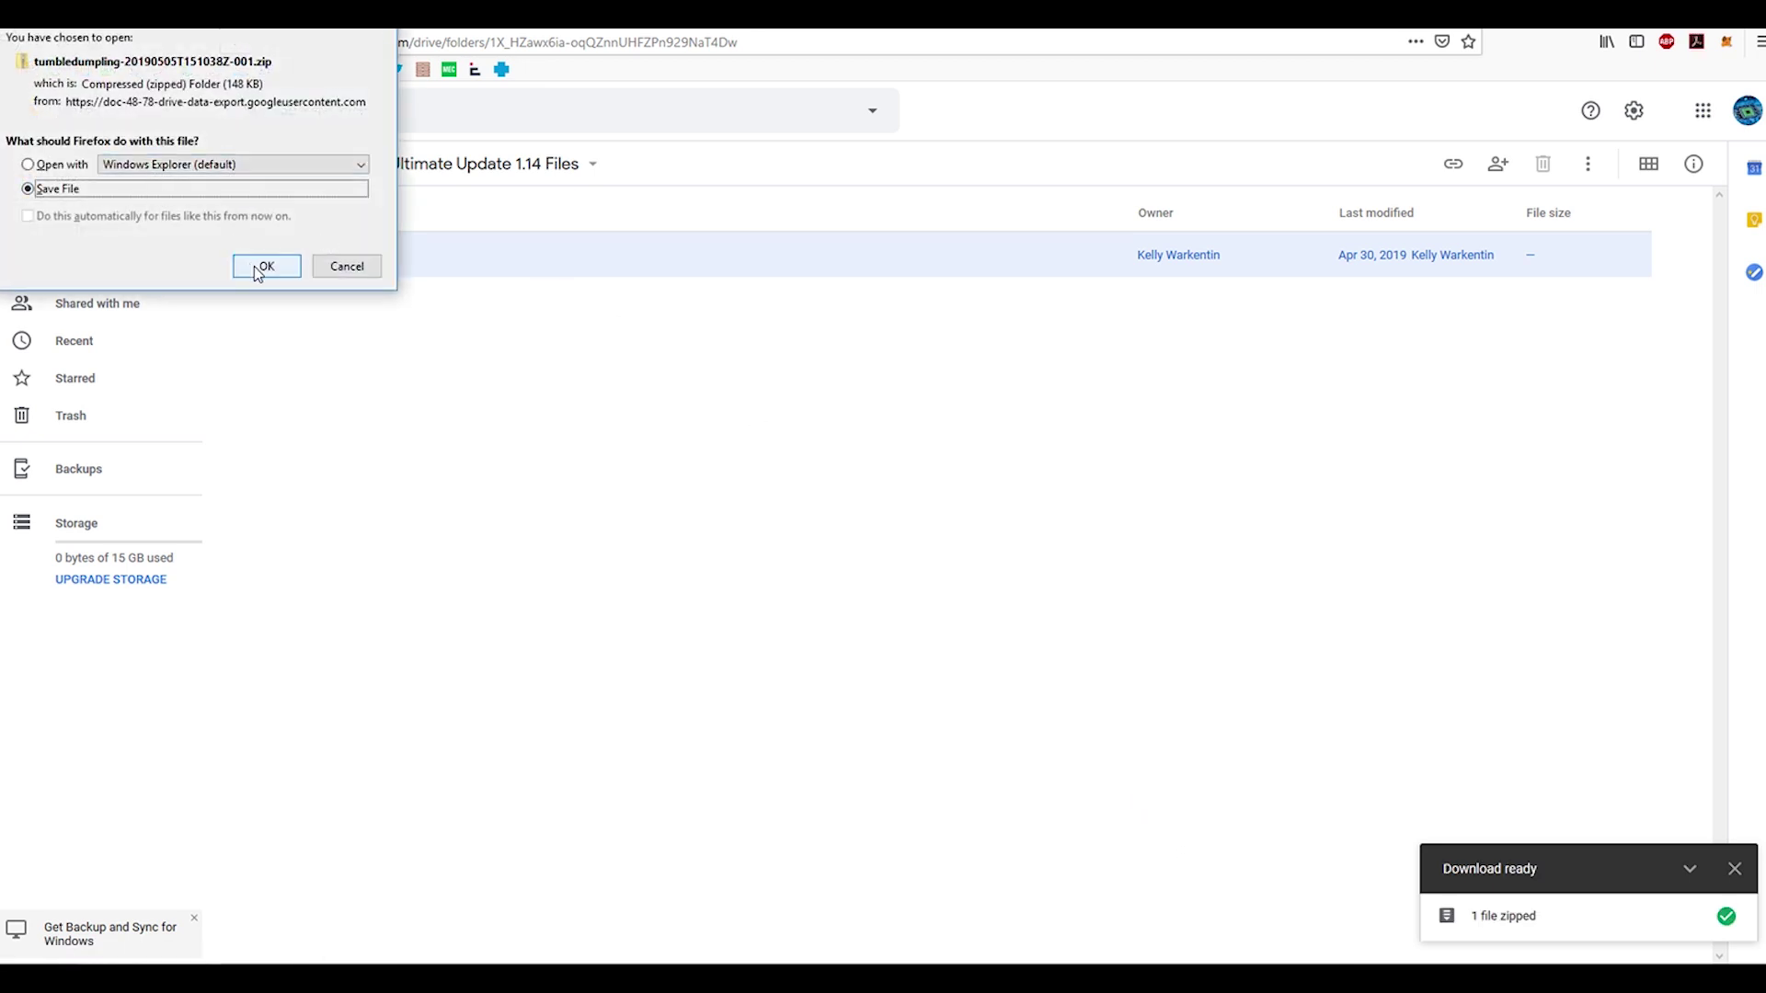
click(261, 268)
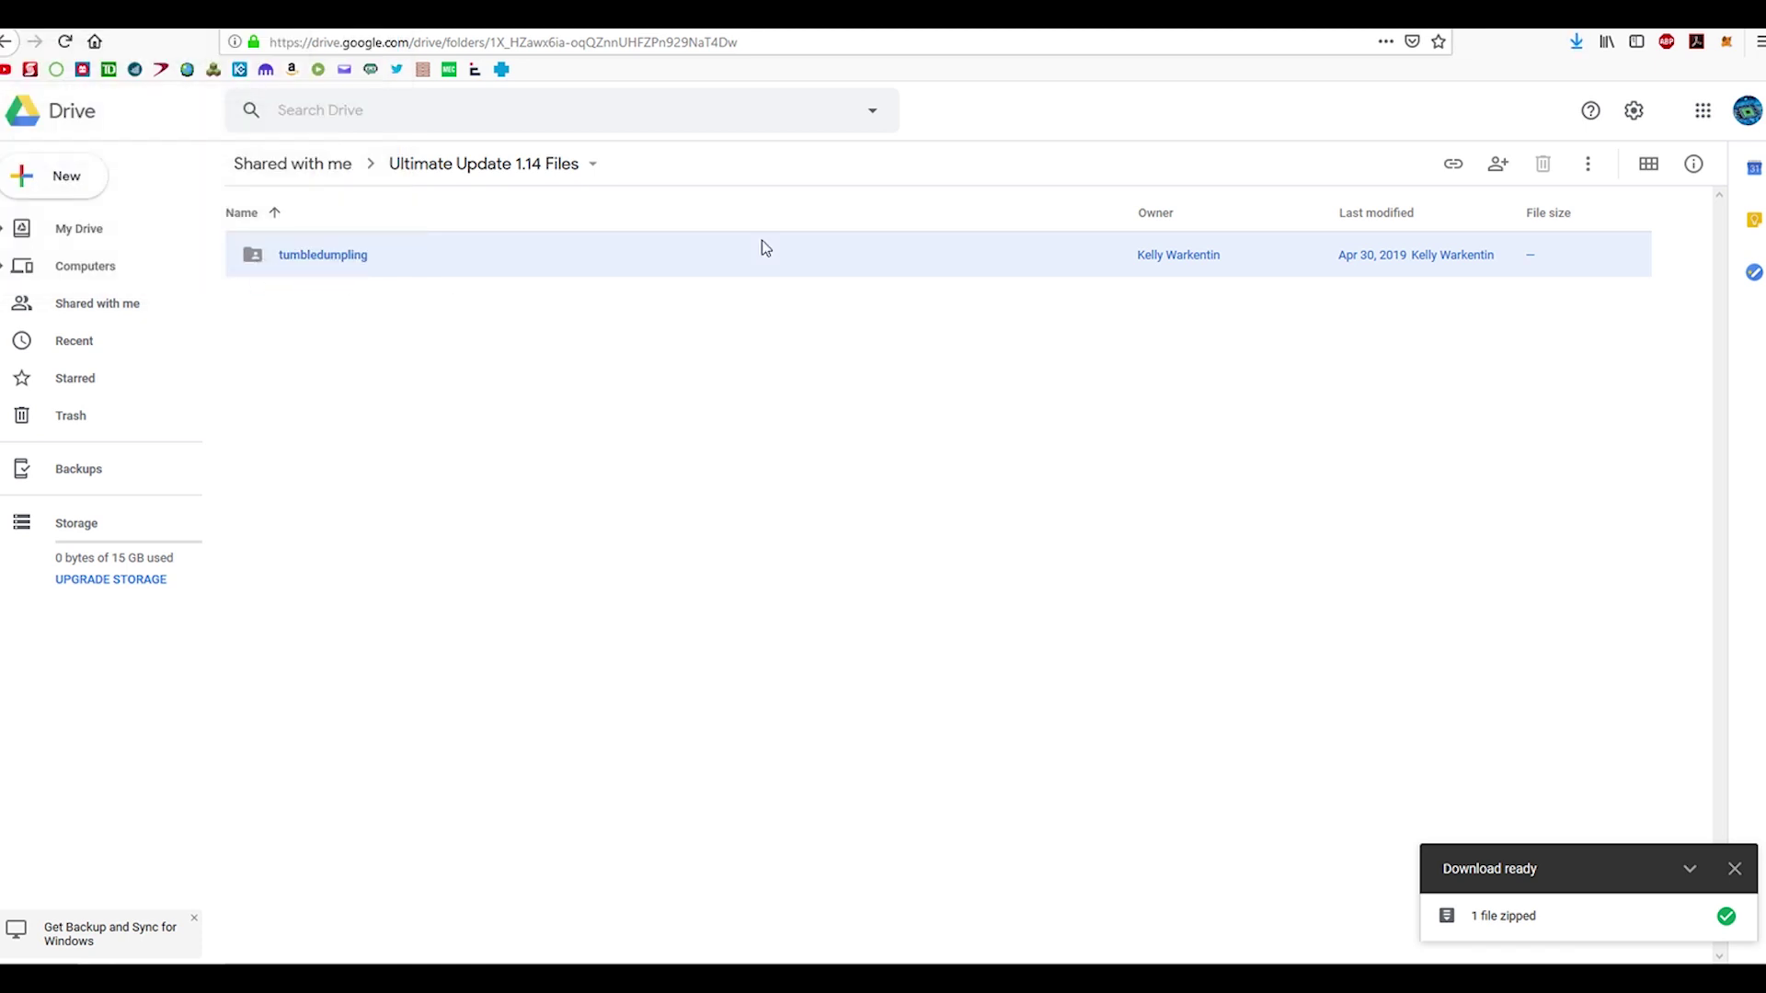
Step: Drag the downloaded zip from Firefox's downloads list onto the desktop and close Firefox
drag(791, 14, 796, 421)
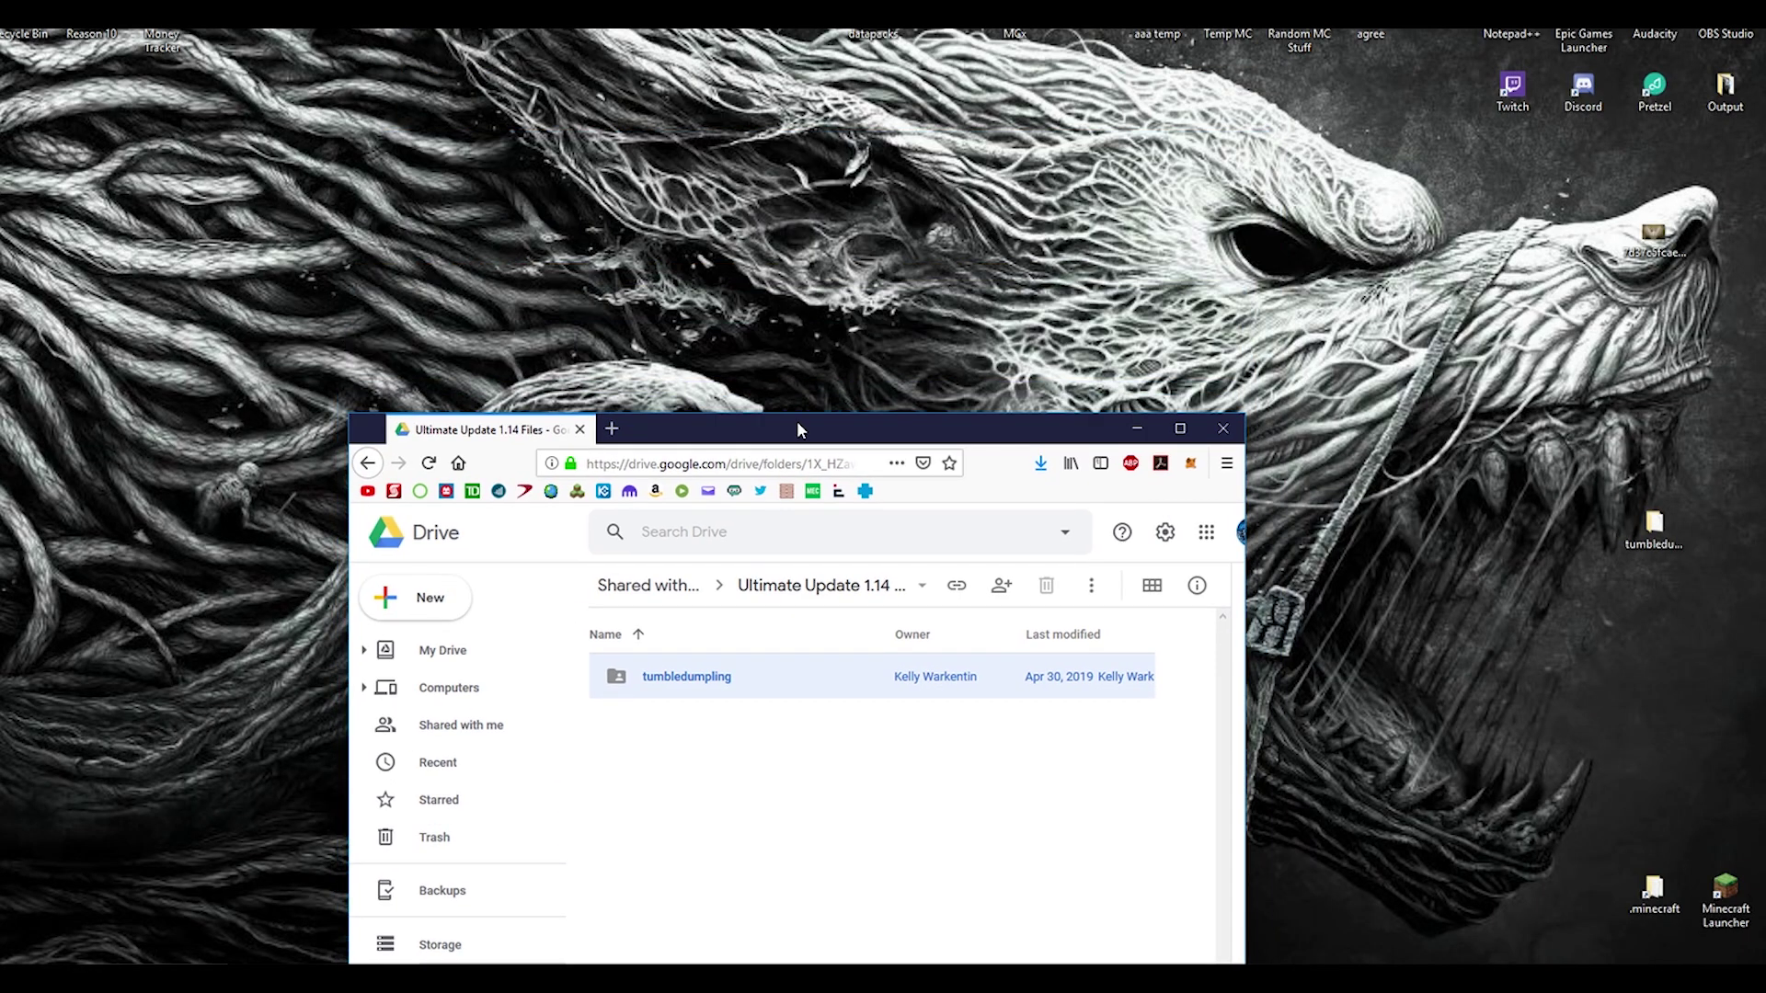
click(1041, 462)
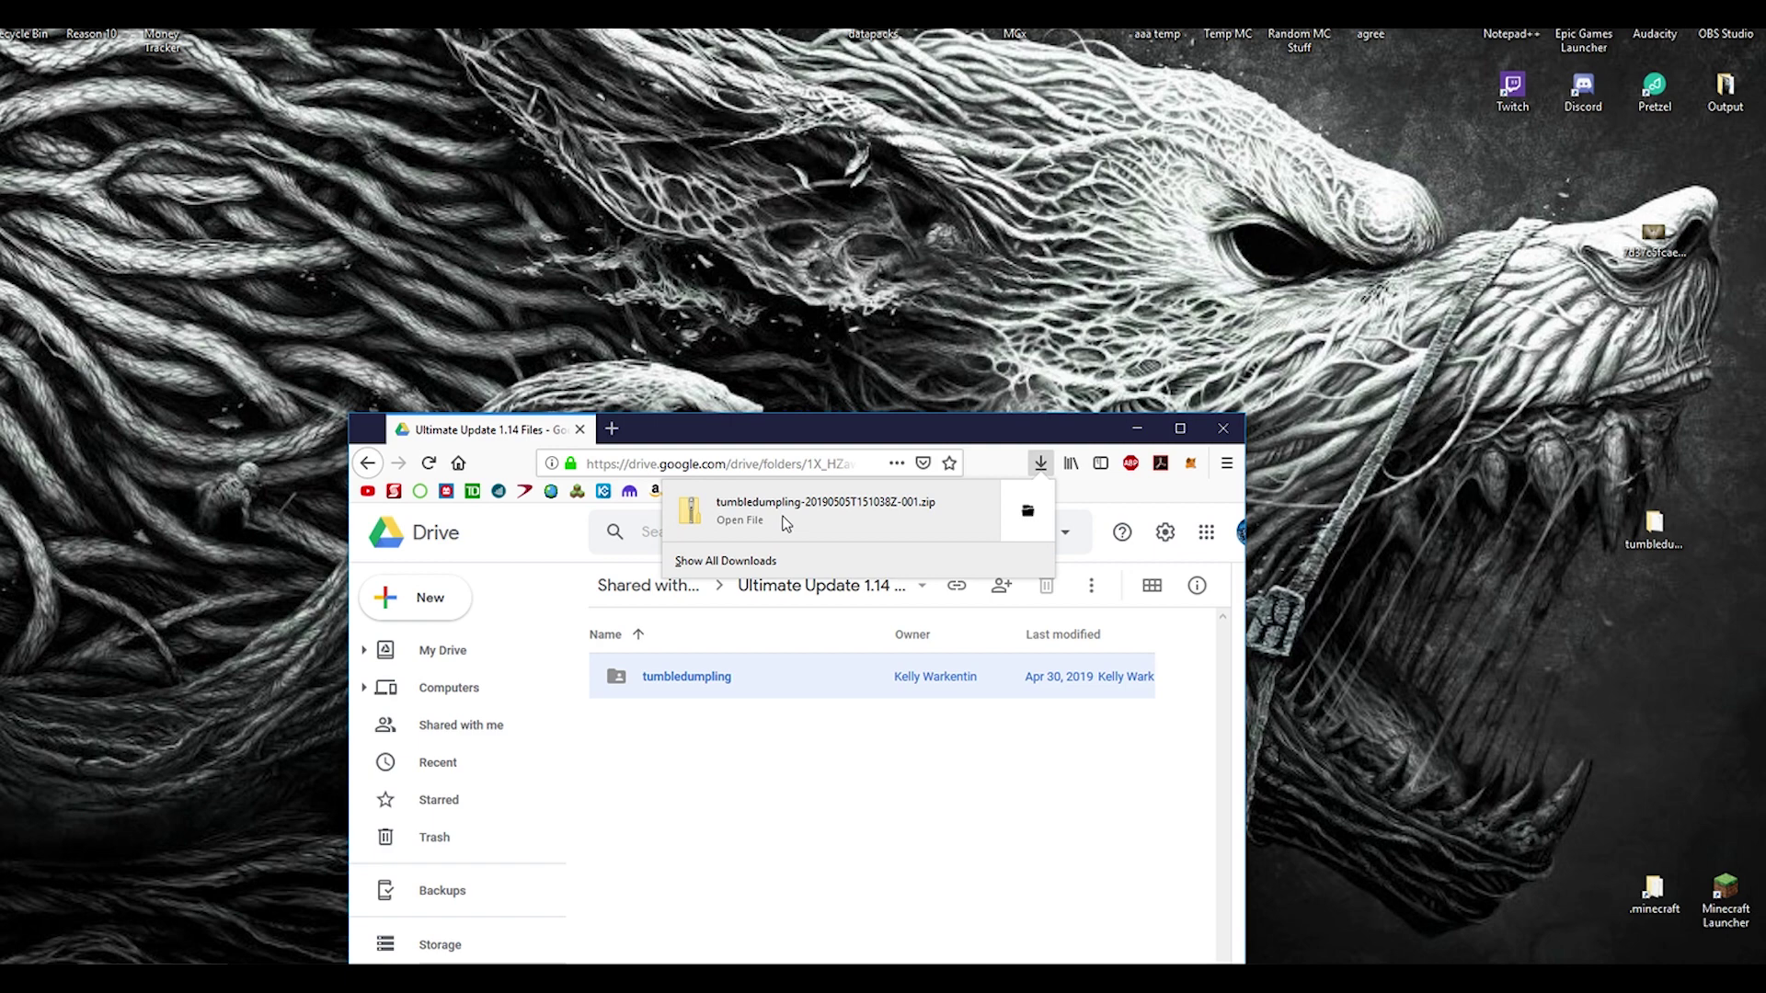
drag(768, 494, 730, 258)
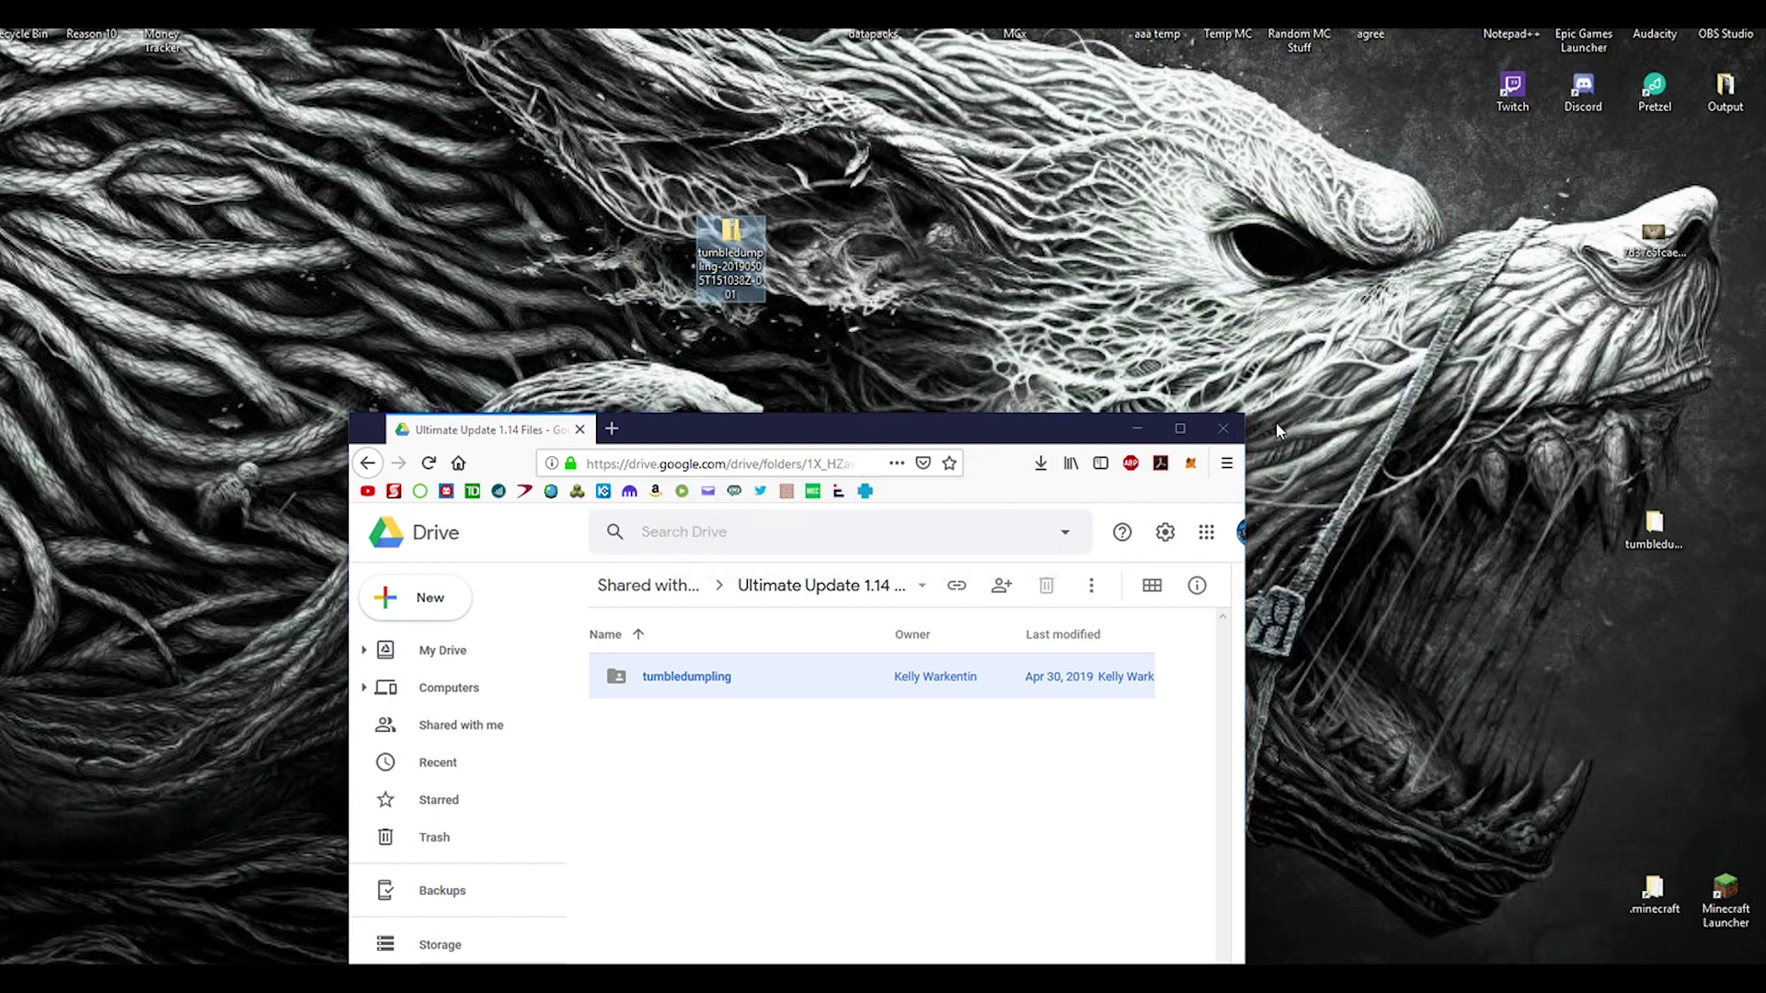
click(1224, 430)
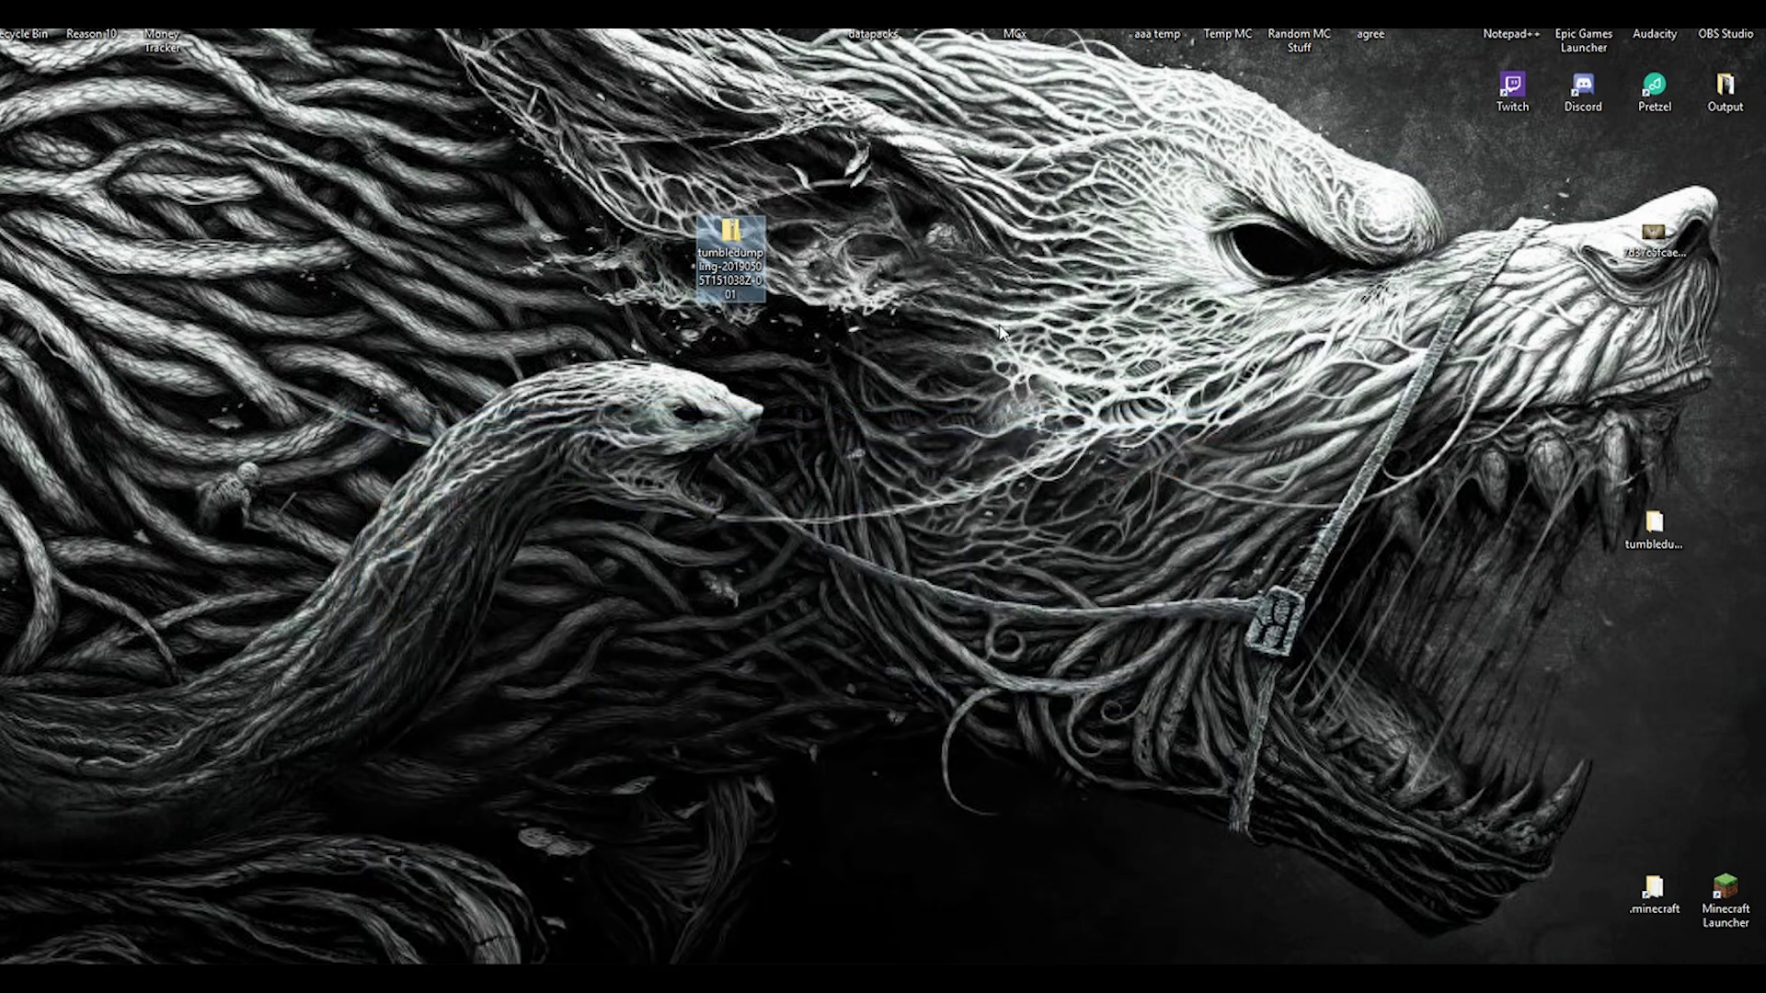
Step: Extract the zip with Extract All to the suggested folder, placed beside the zip
right_click(730, 236)
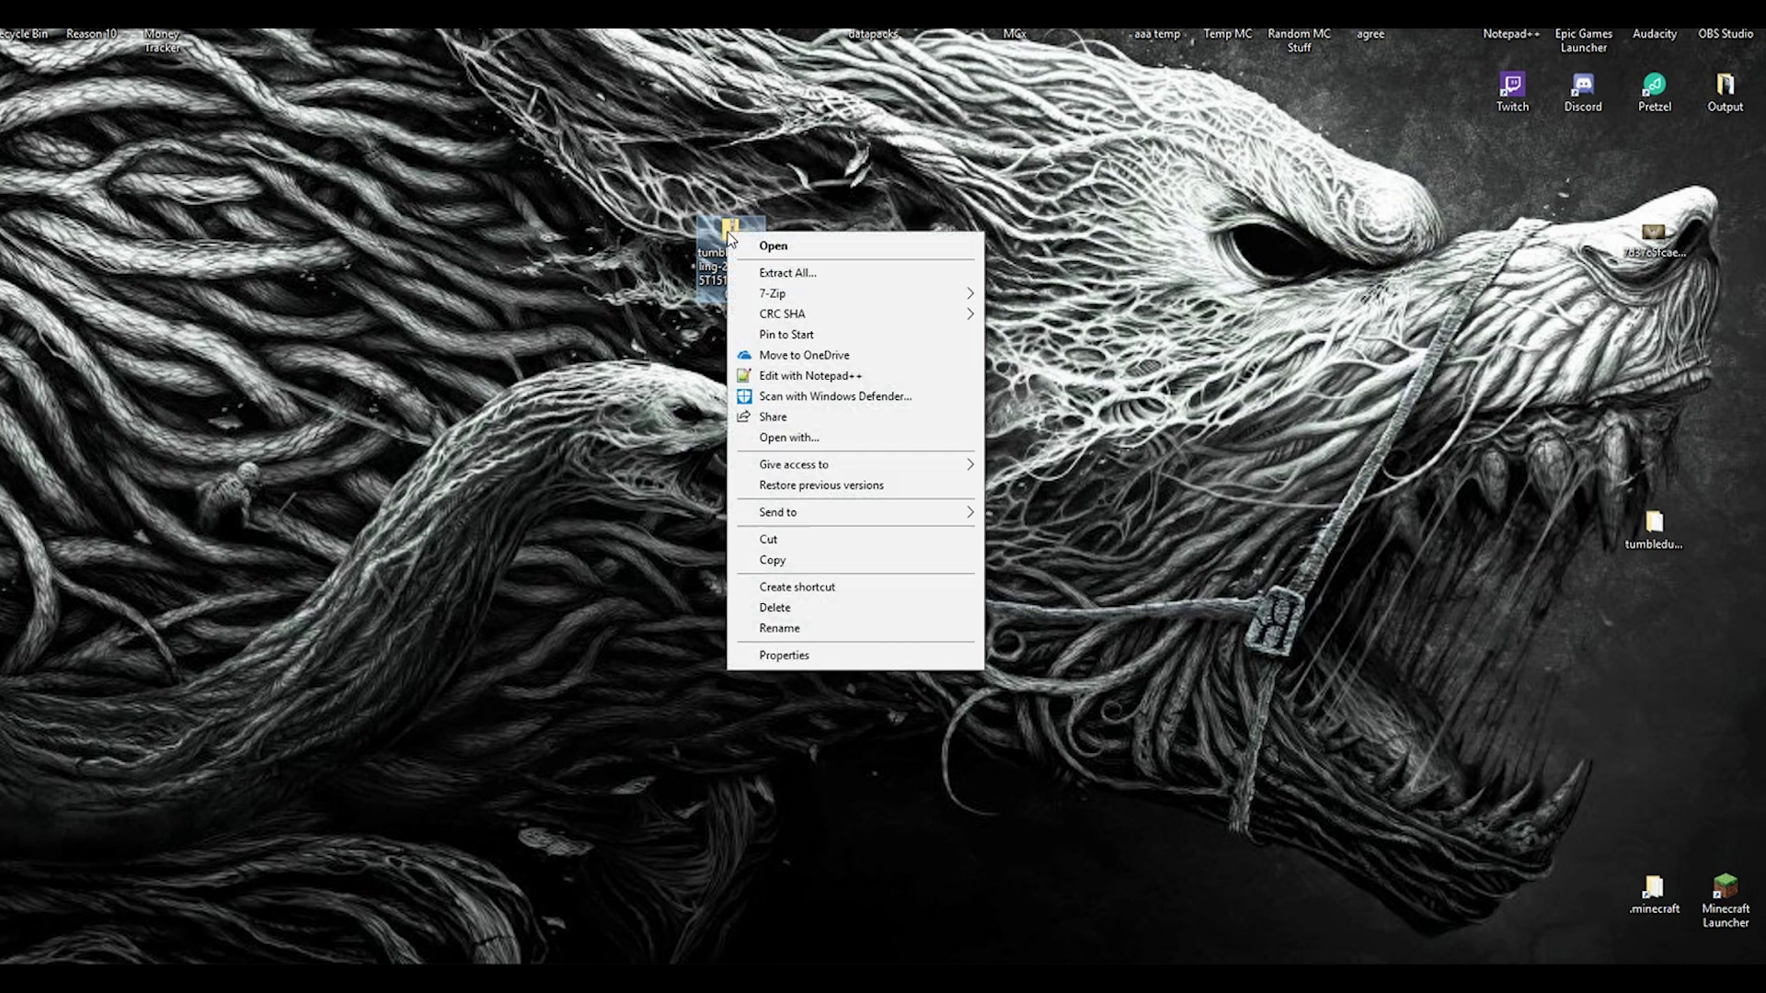
click(802, 273)
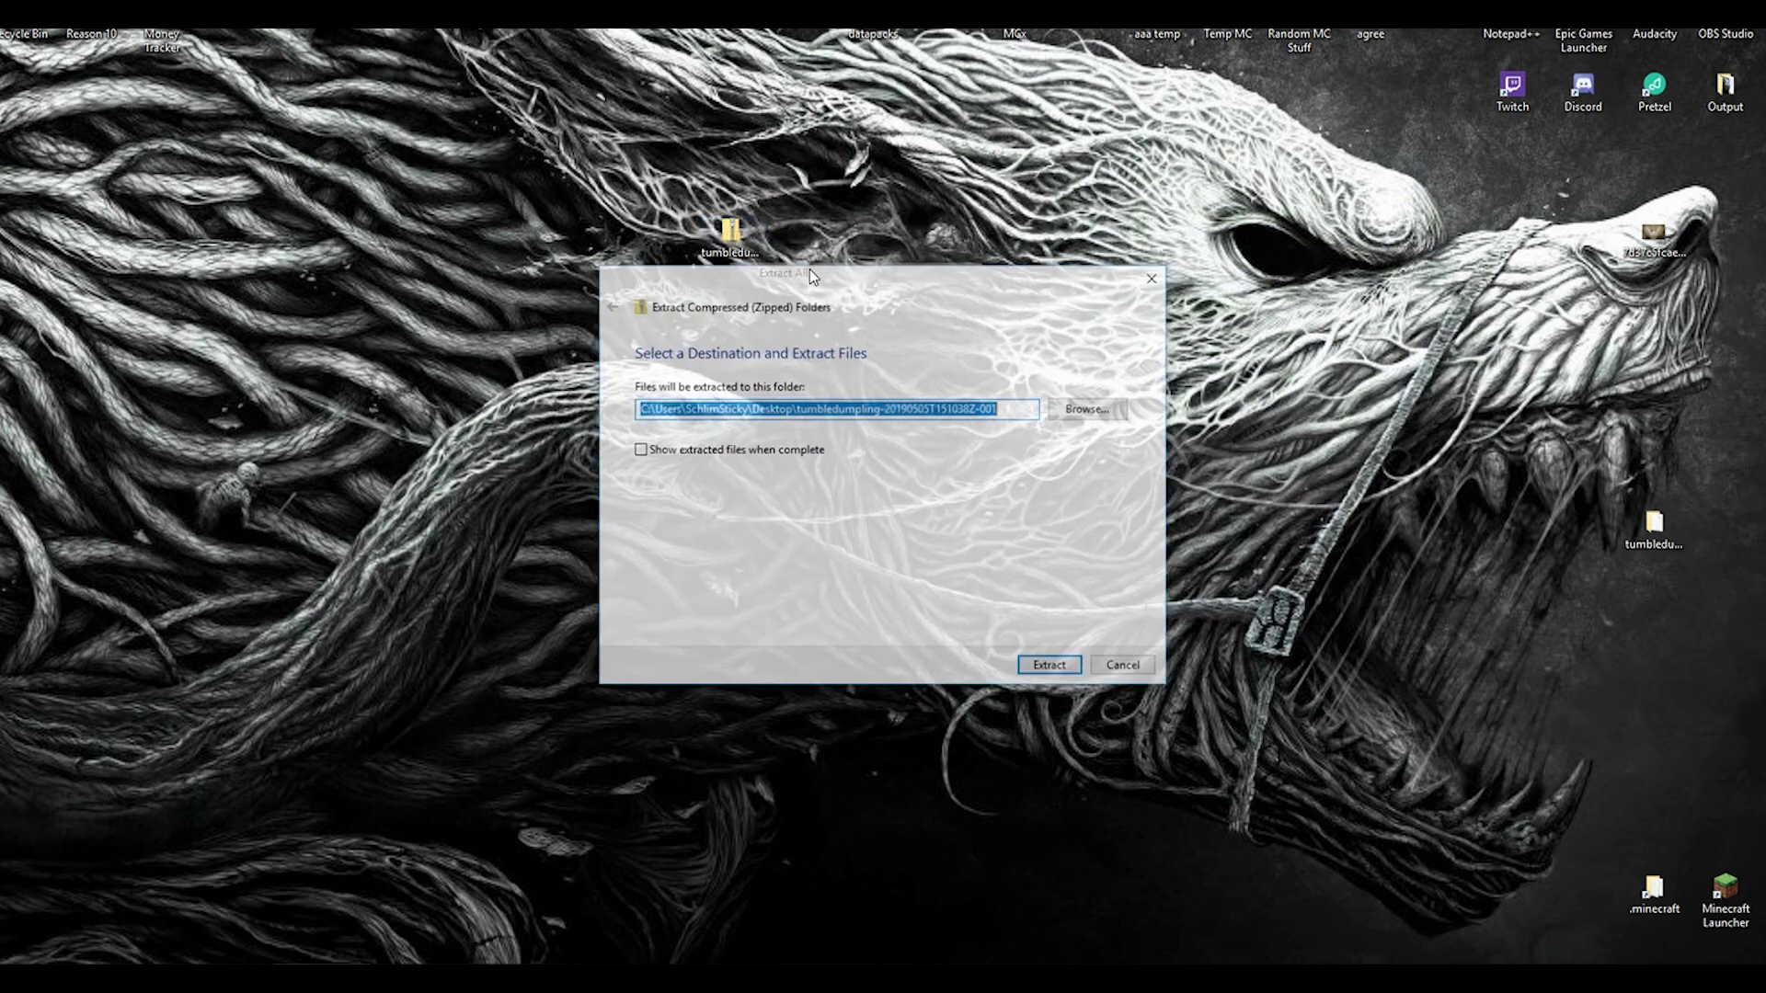
click(1046, 666)
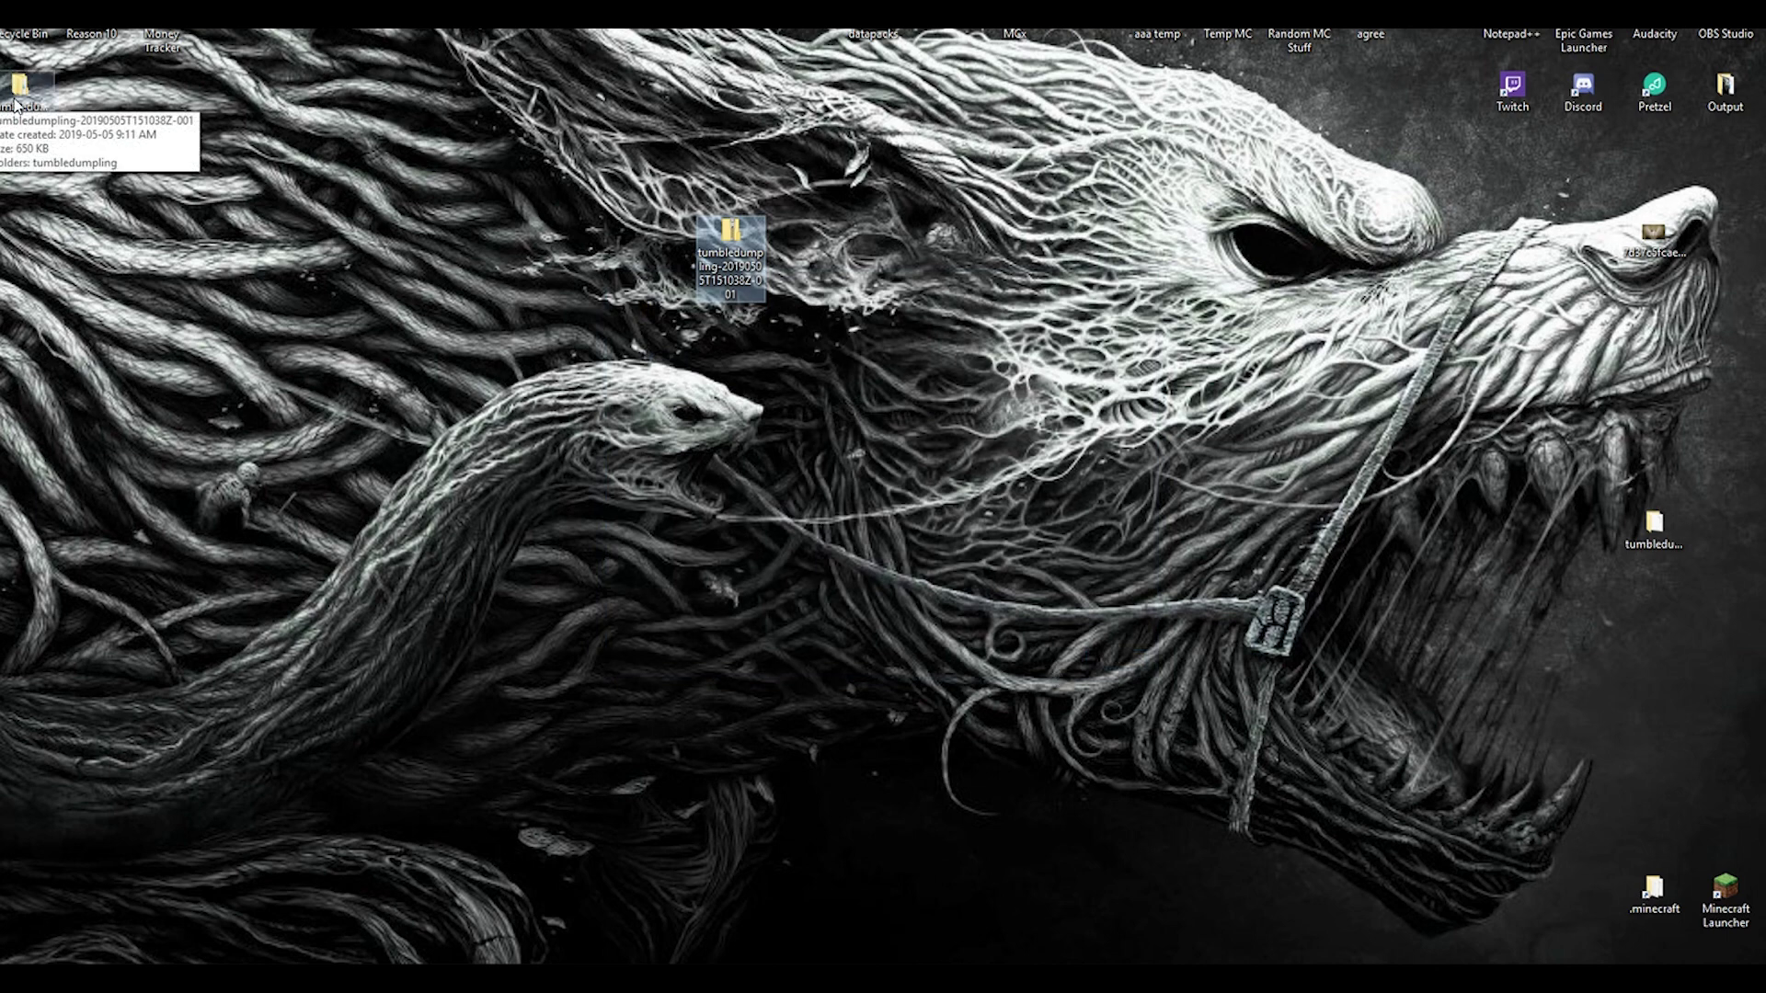
drag(19, 99, 870, 245)
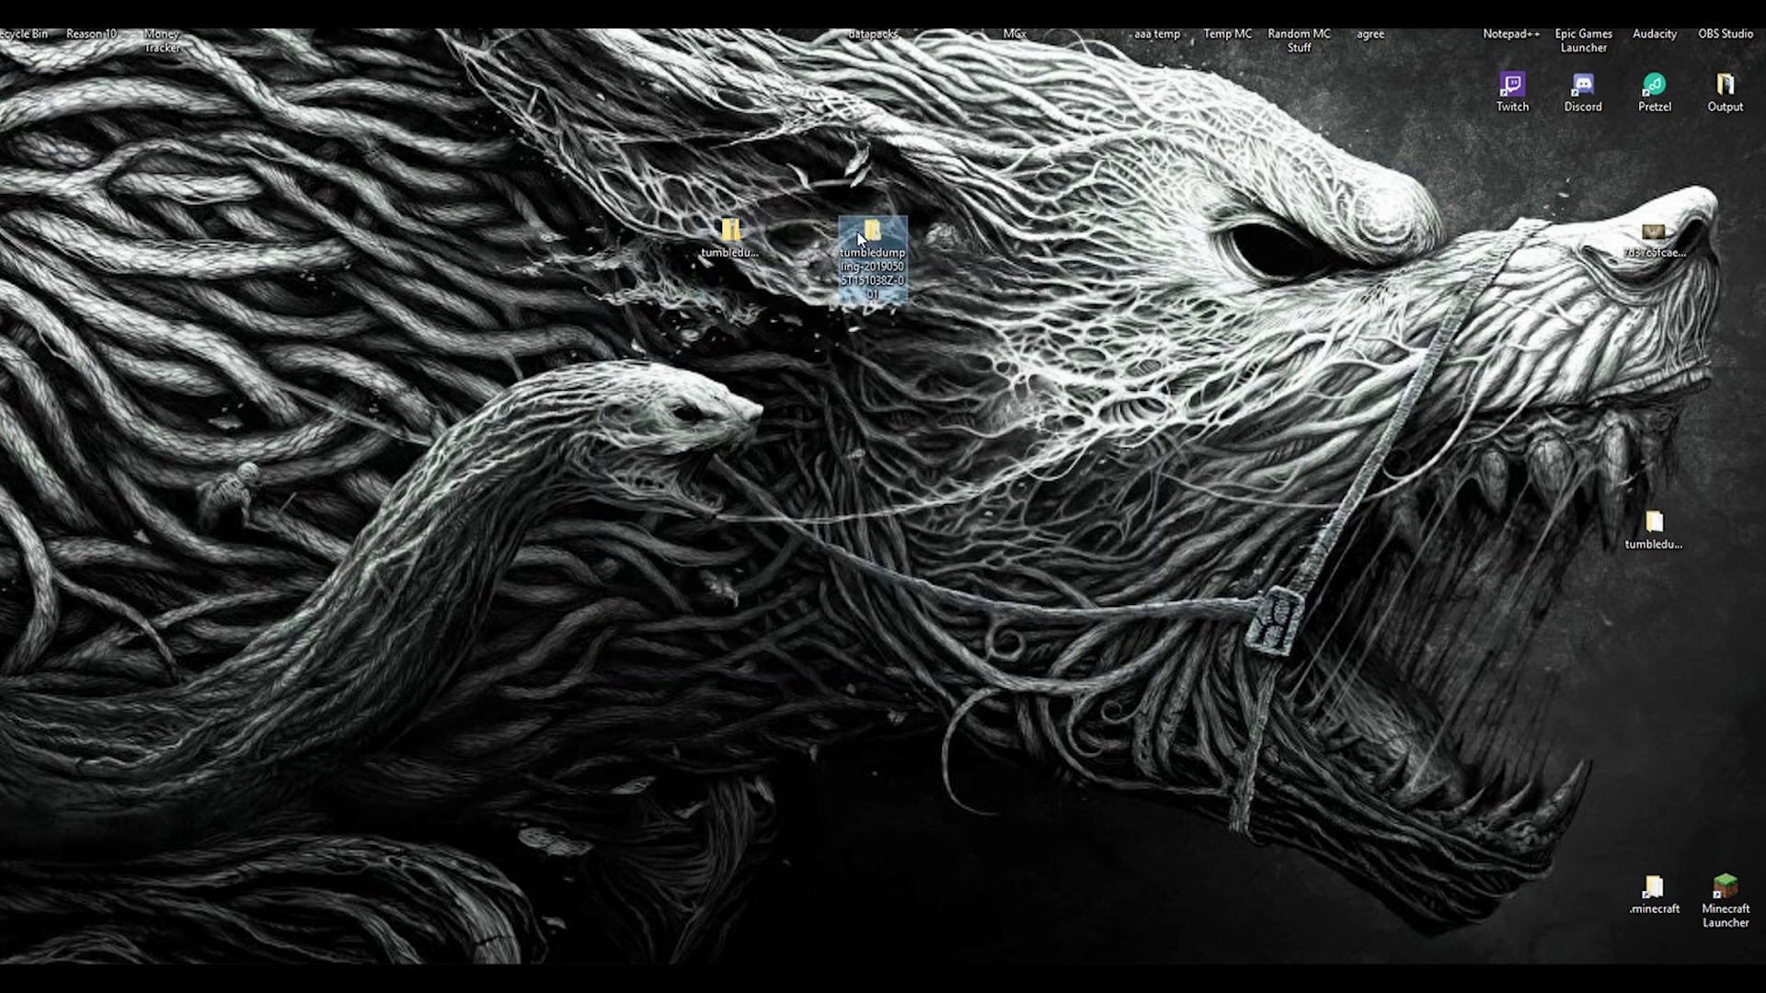
Step: Open the extracted folder and move its window to the right side of the screen
double_click(861, 237)
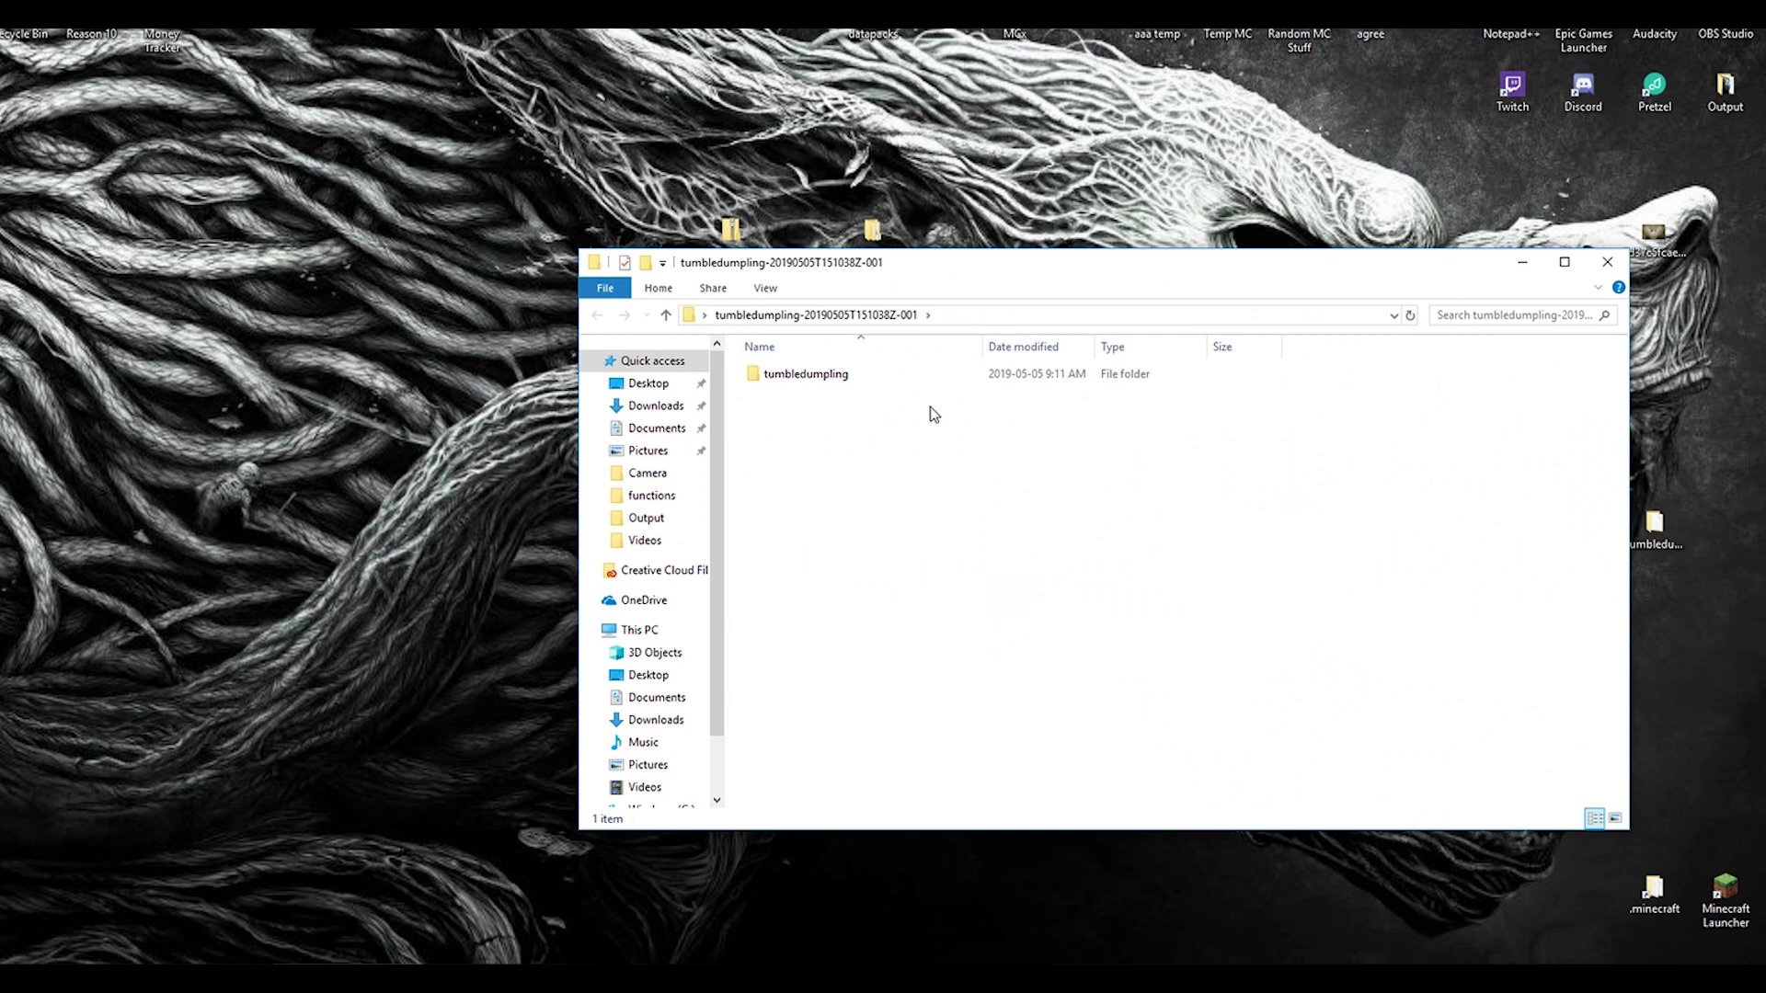
drag(753, 375, 771, 408)
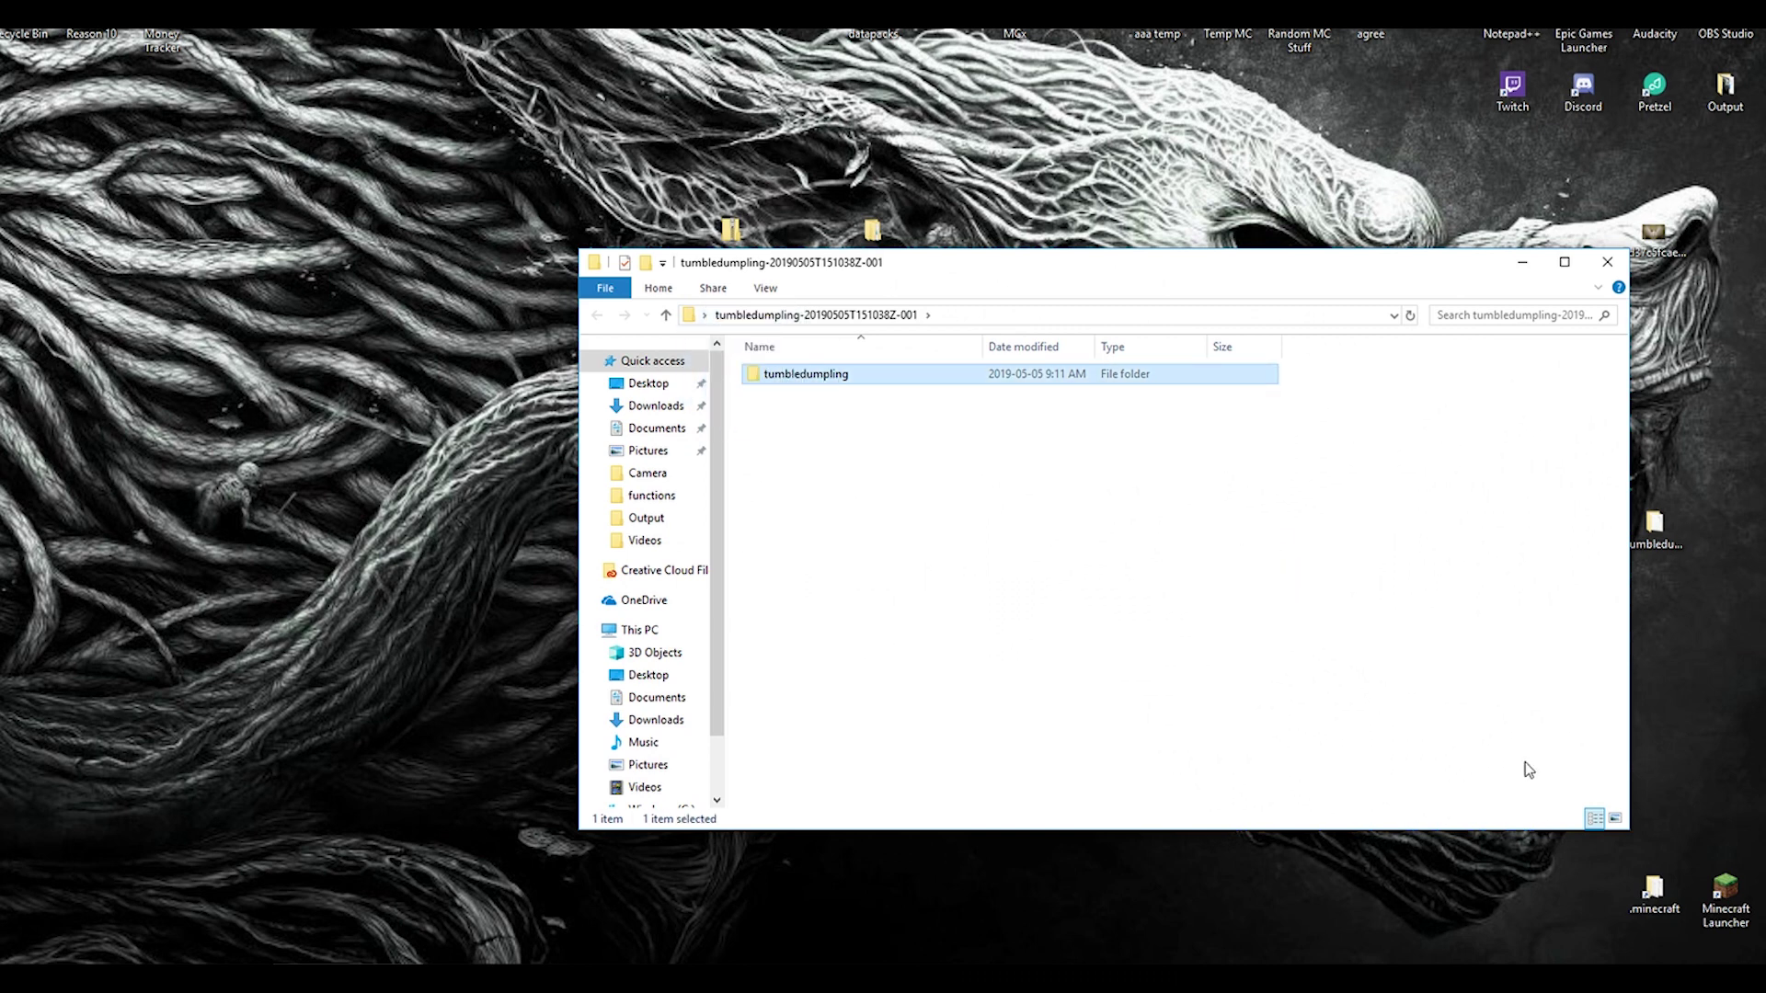
drag(1208, 268, 1765, 257)
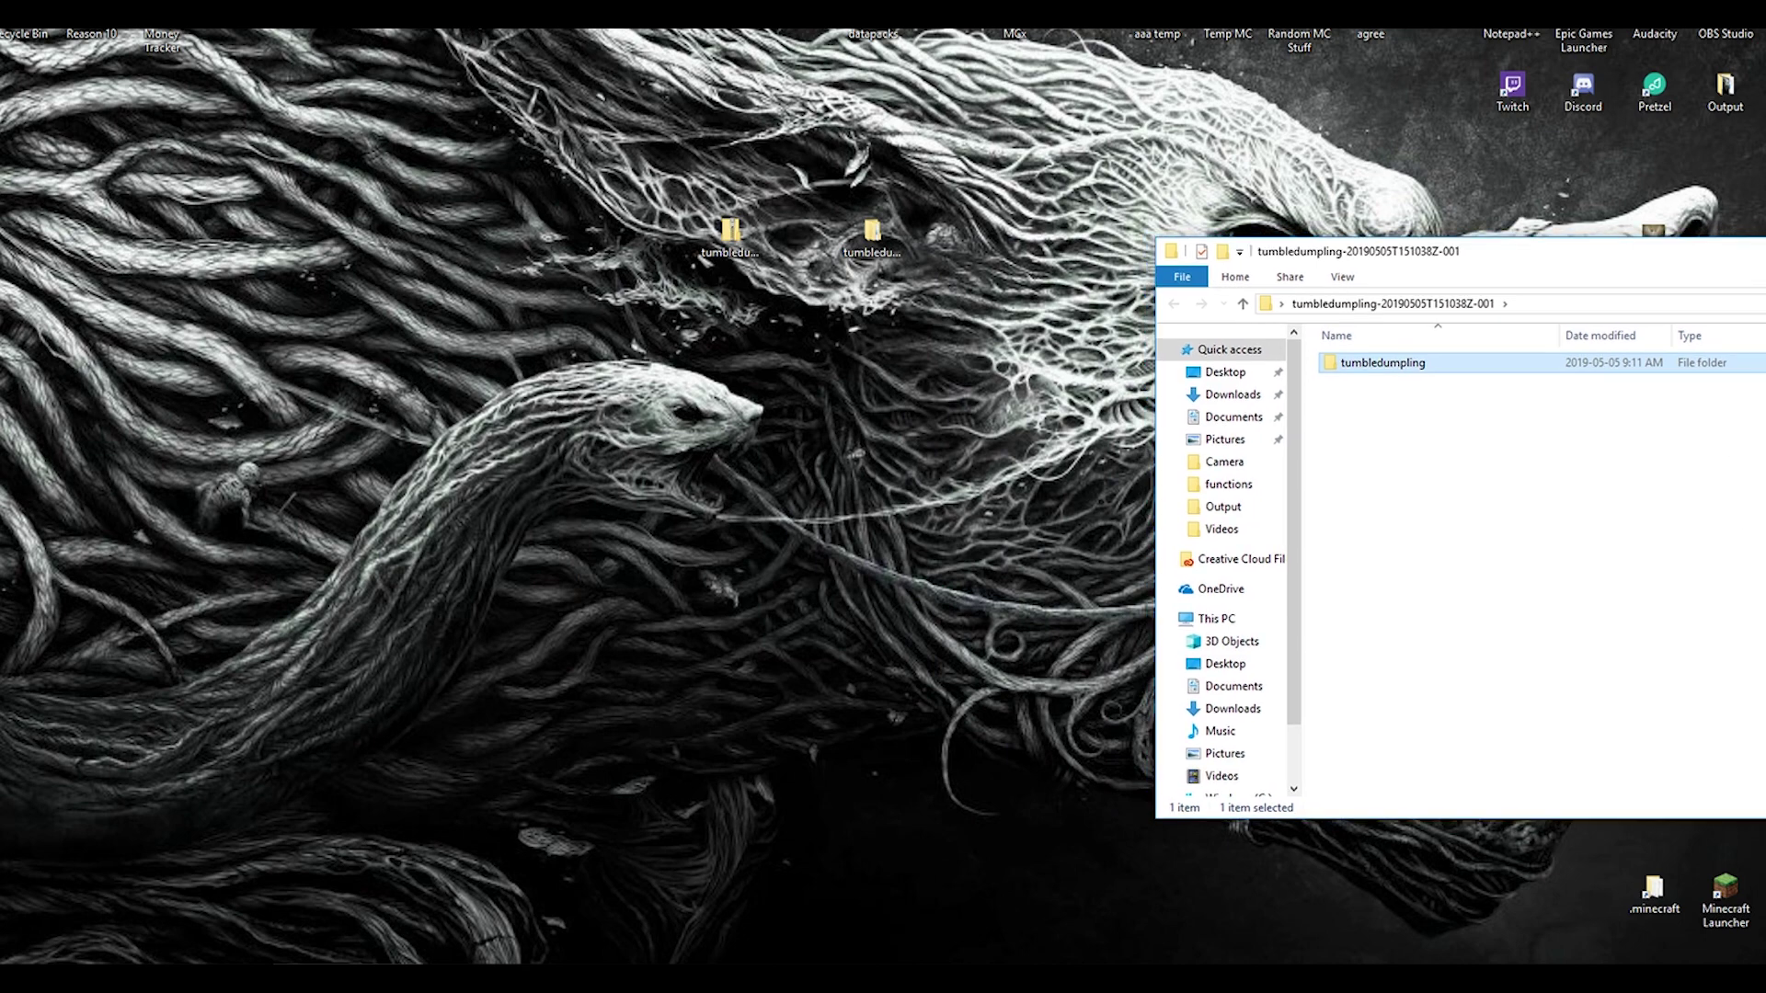
Step: Move tumbledumpling into .minecraft > saves > Ultimate Sorter Demo World 1_13 > datapacks
double_click(1665, 889)
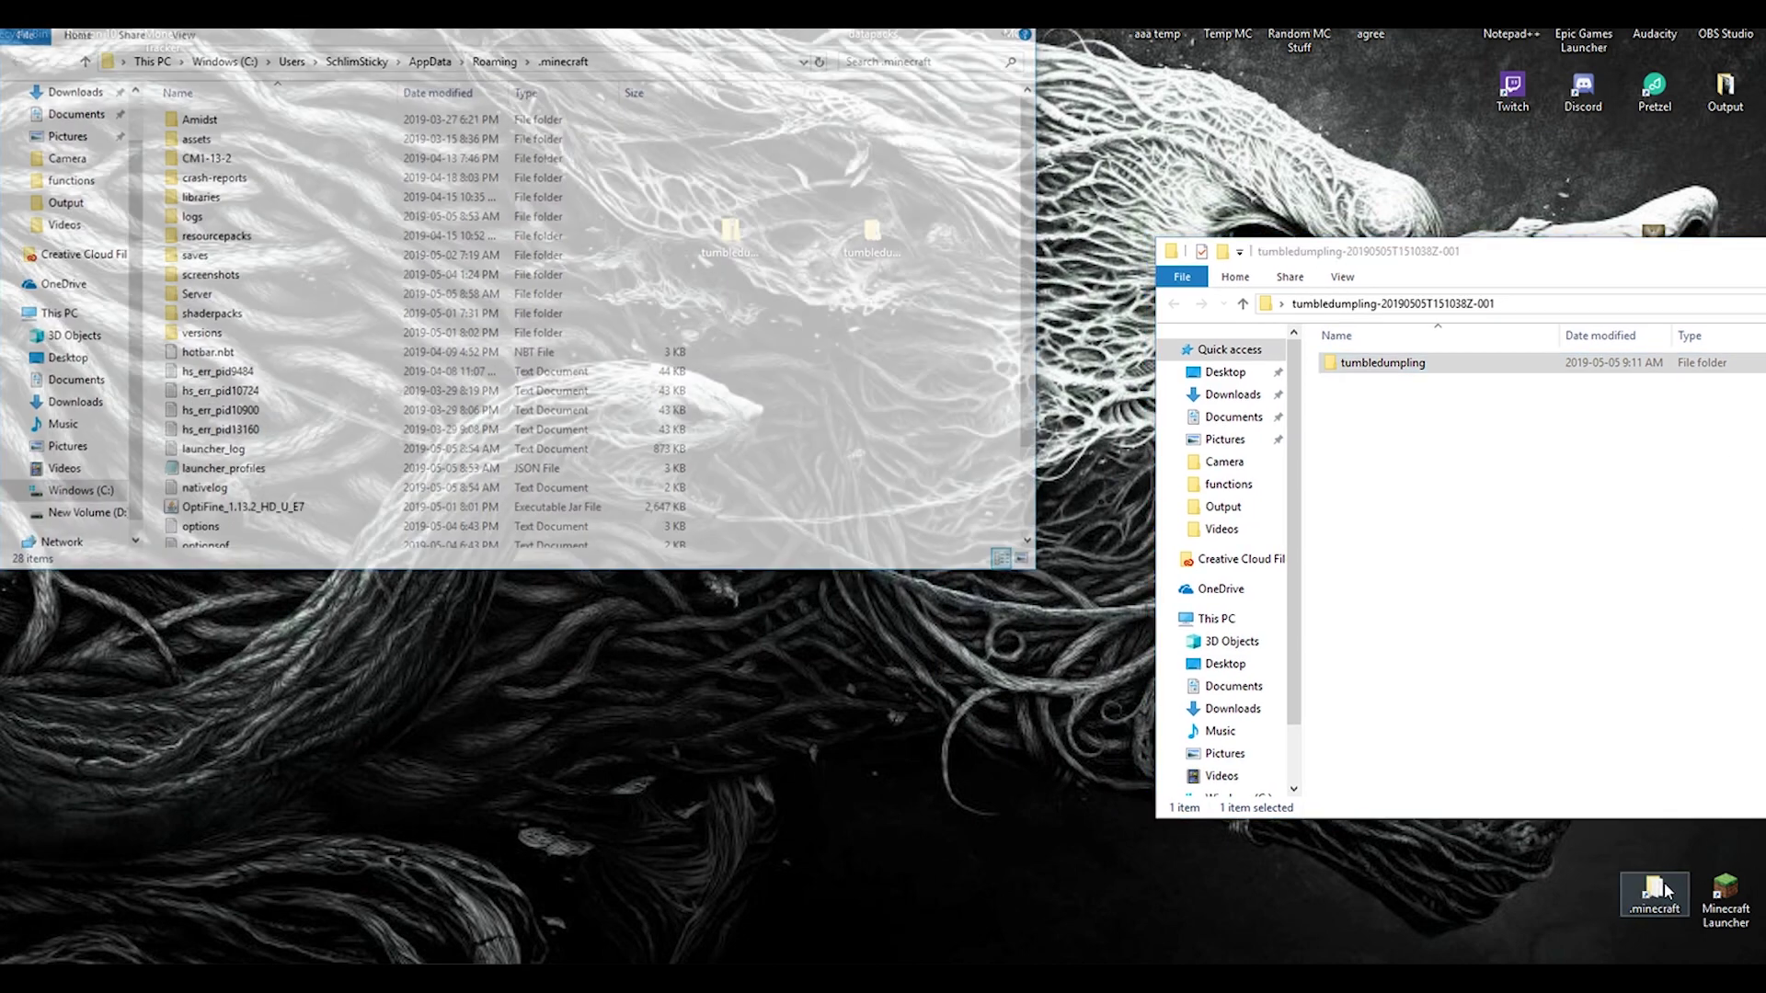
double_click(173, 258)
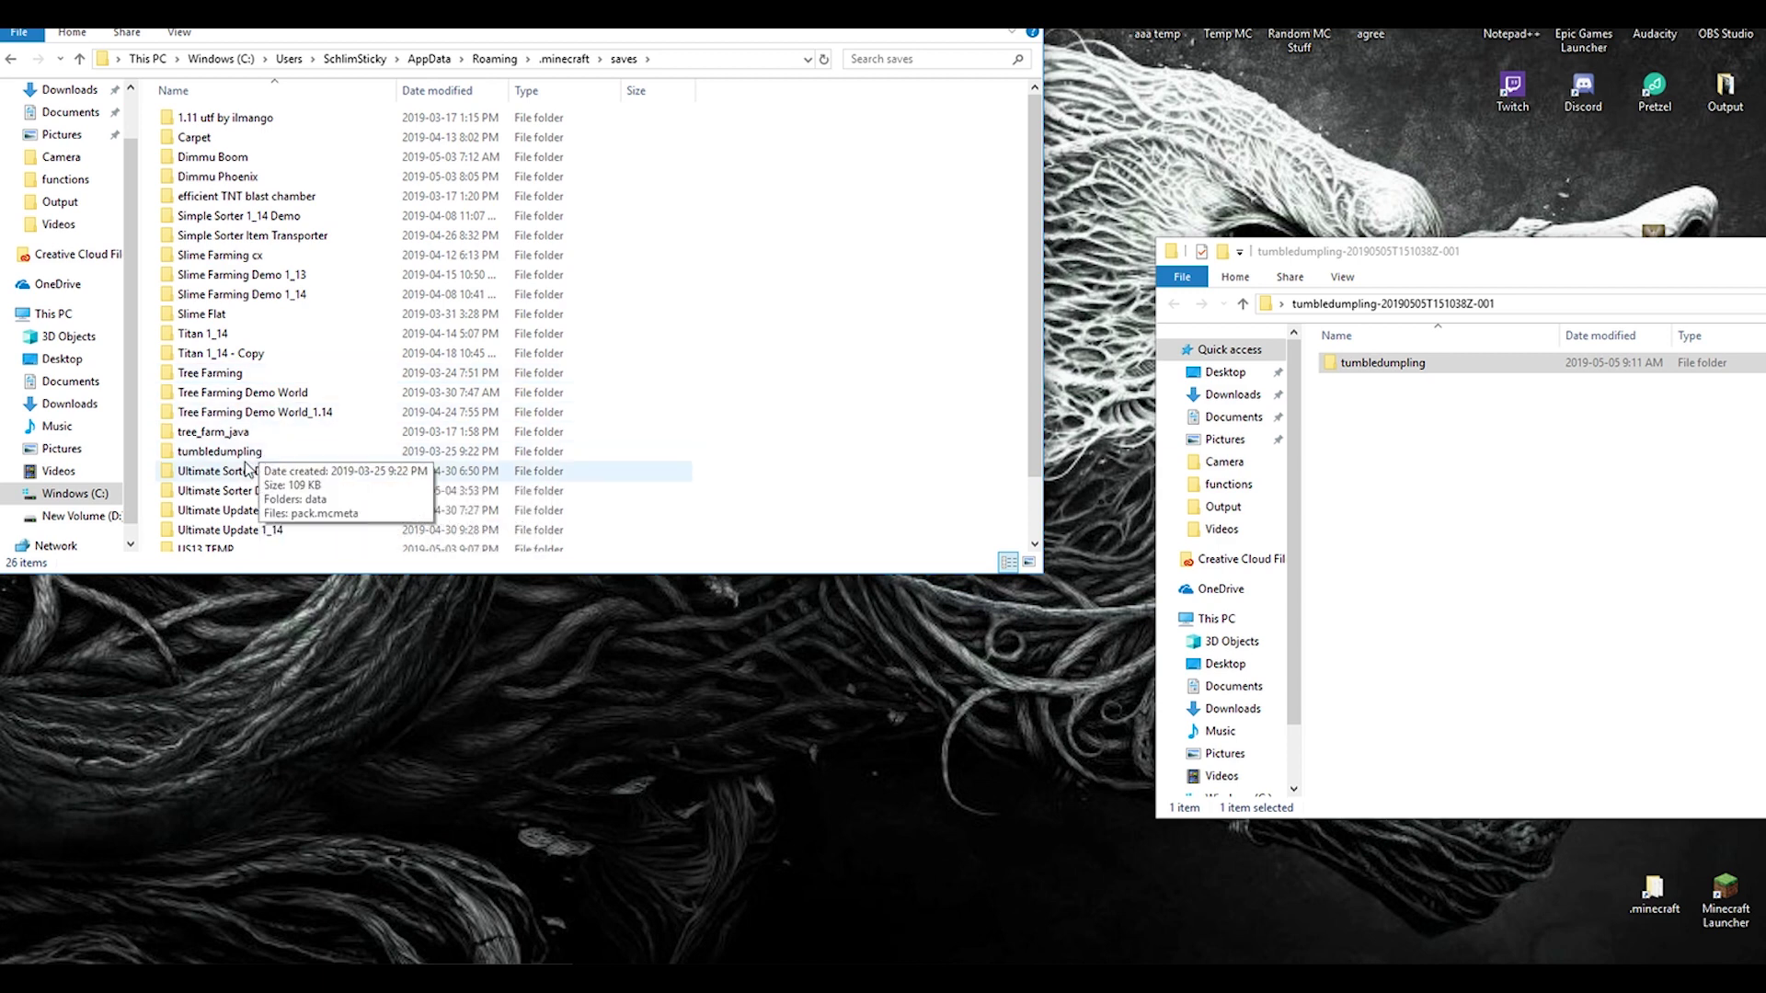
double_click(181, 474)
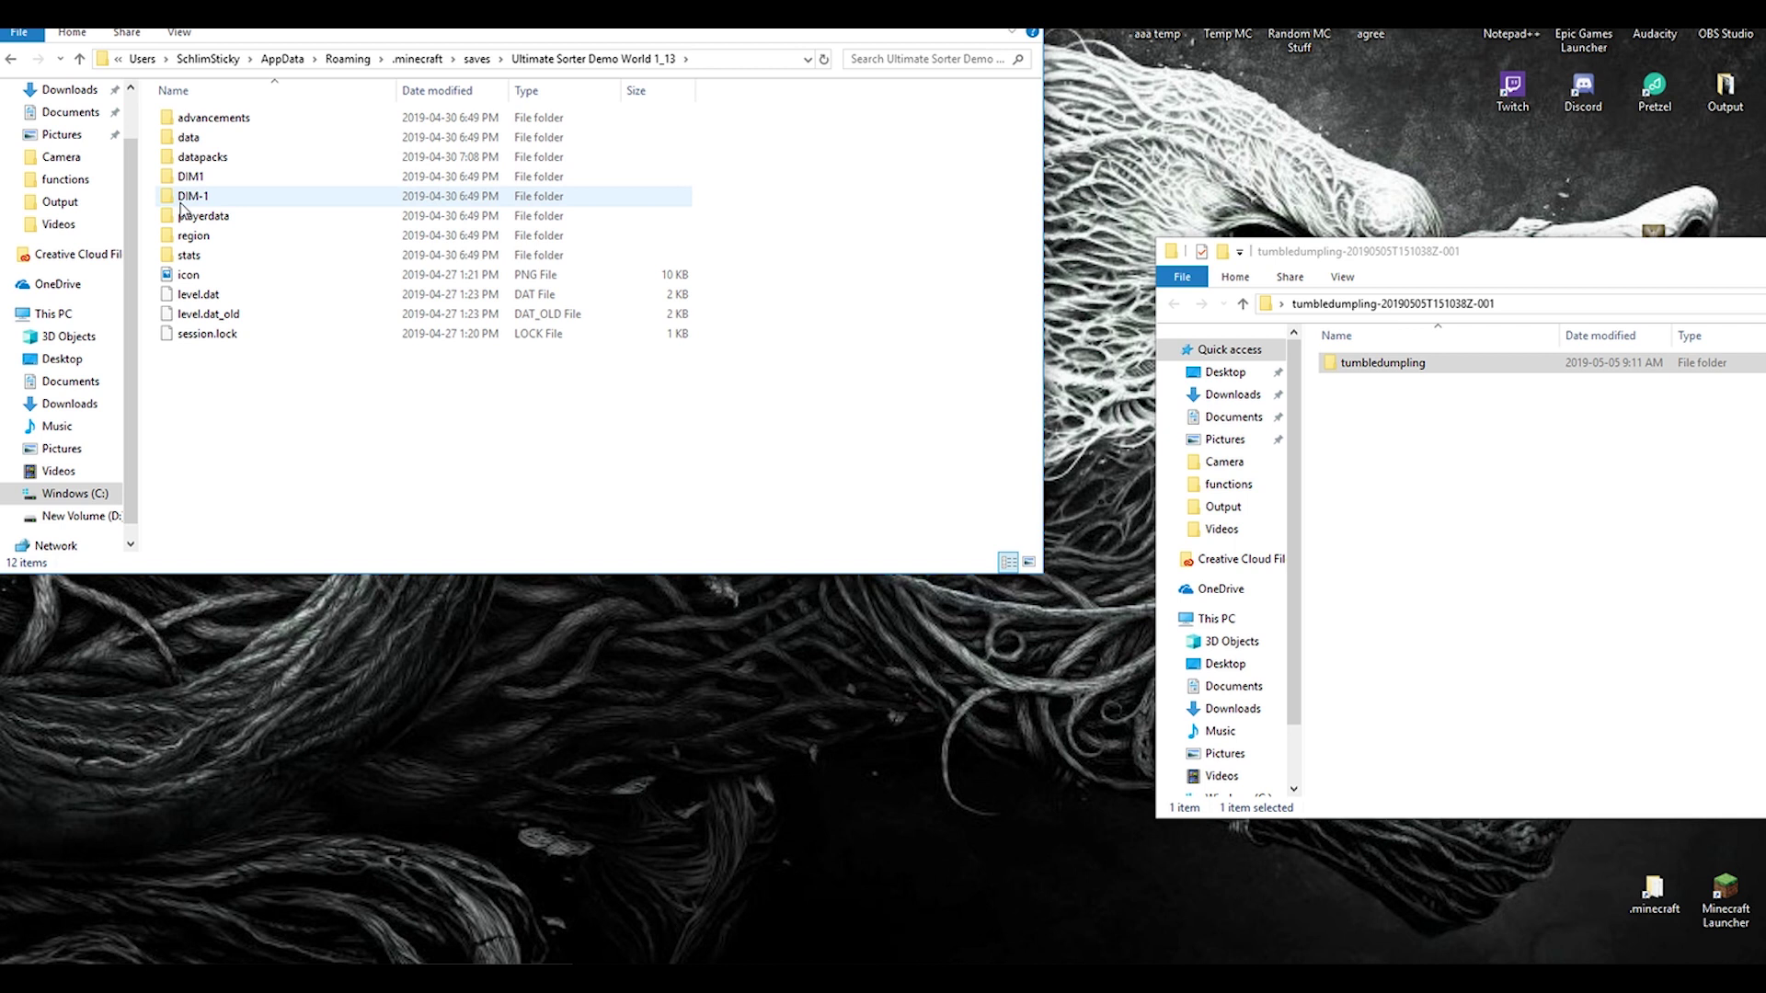
double_click(169, 158)
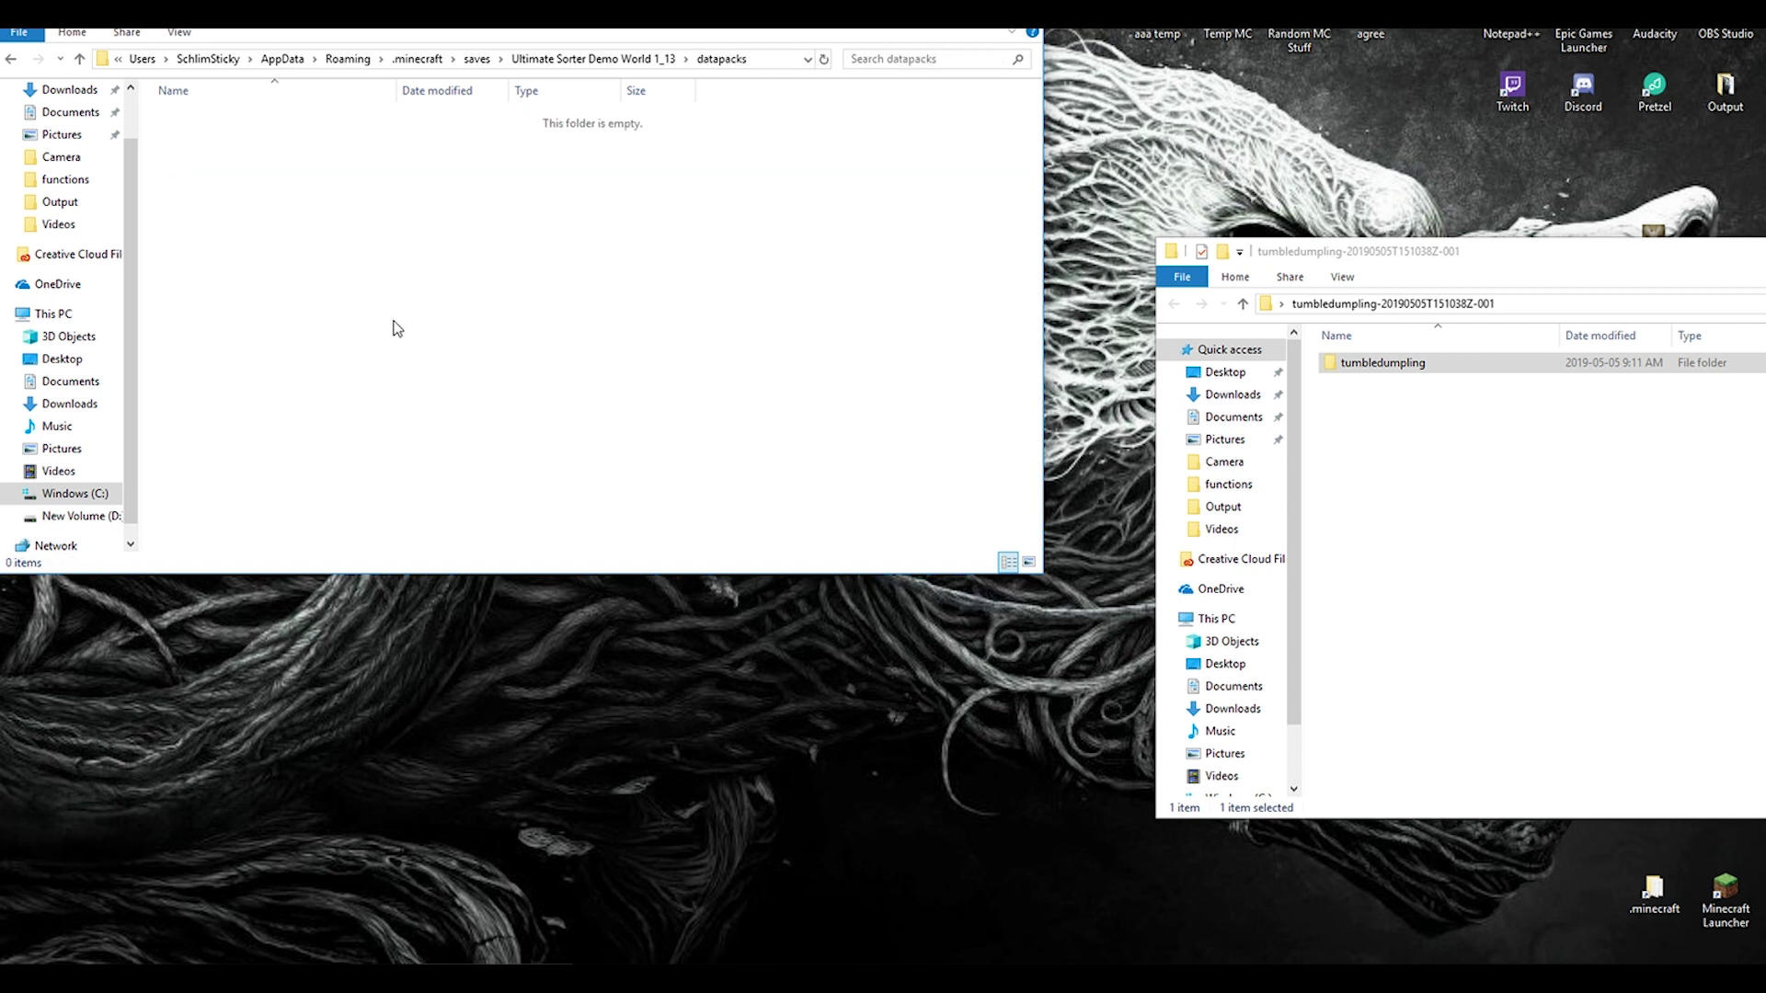
drag(1331, 363, 281, 268)
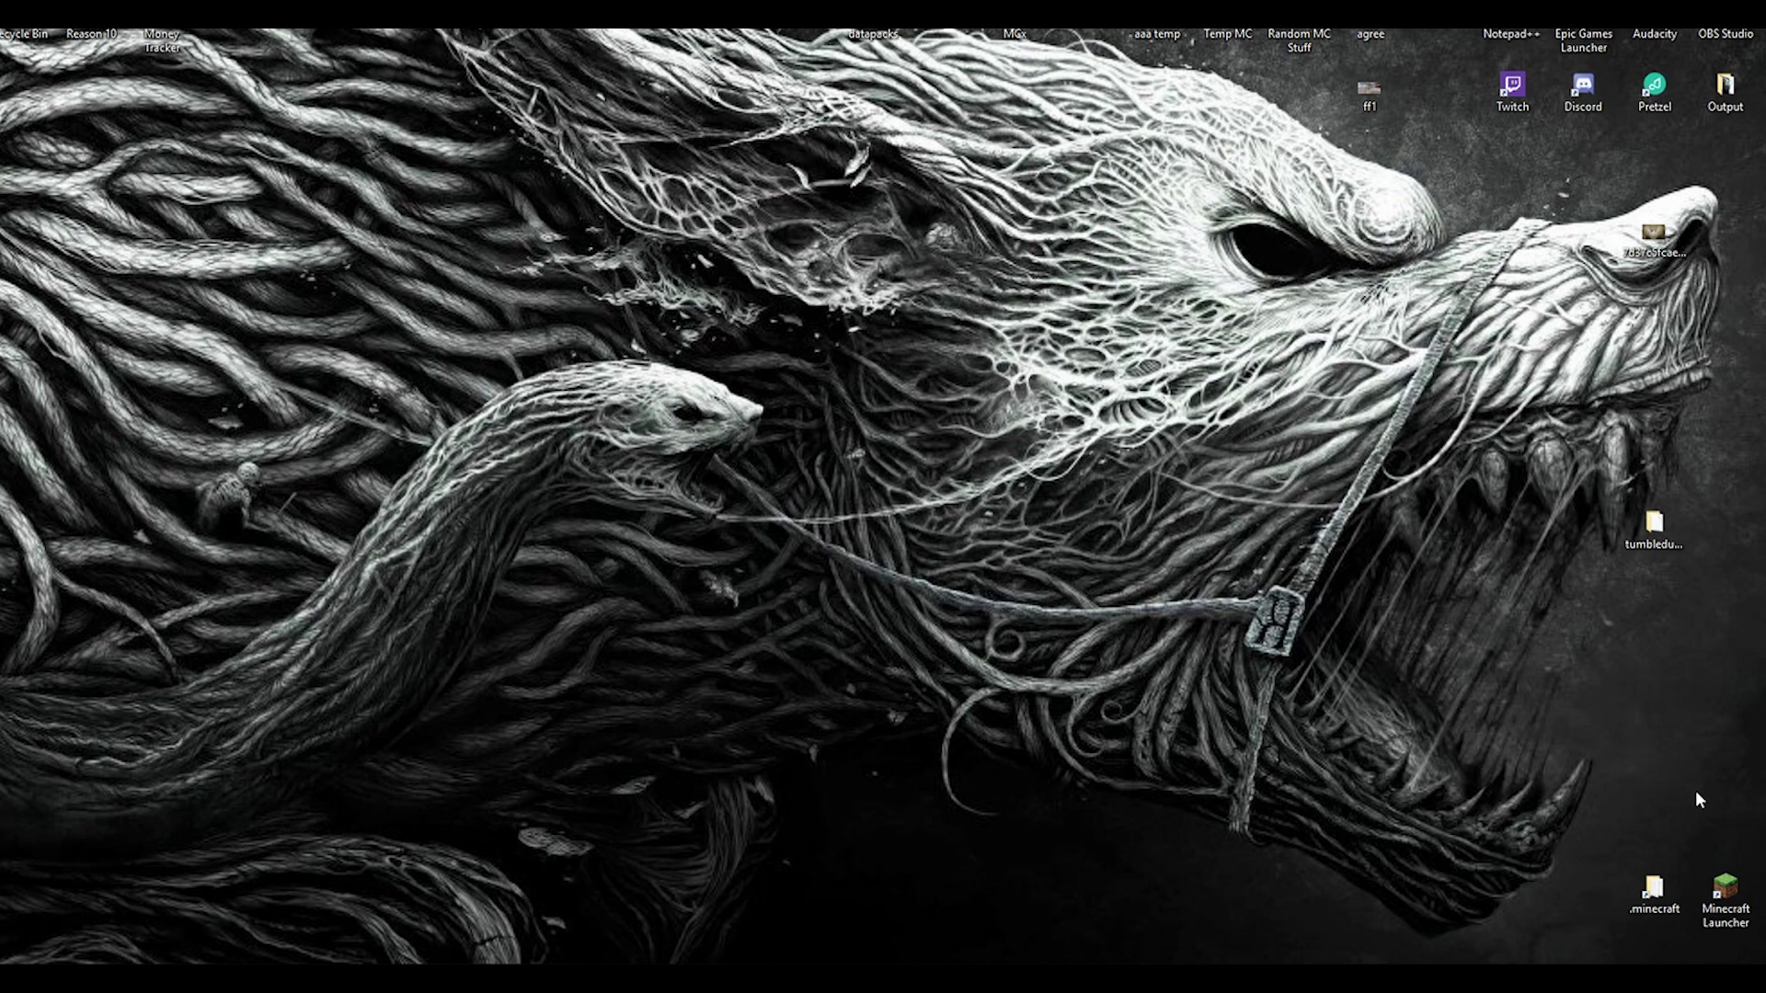
Step: Open .minecraft > saves > Tree Farming > data > functions
double_click(1655, 890)
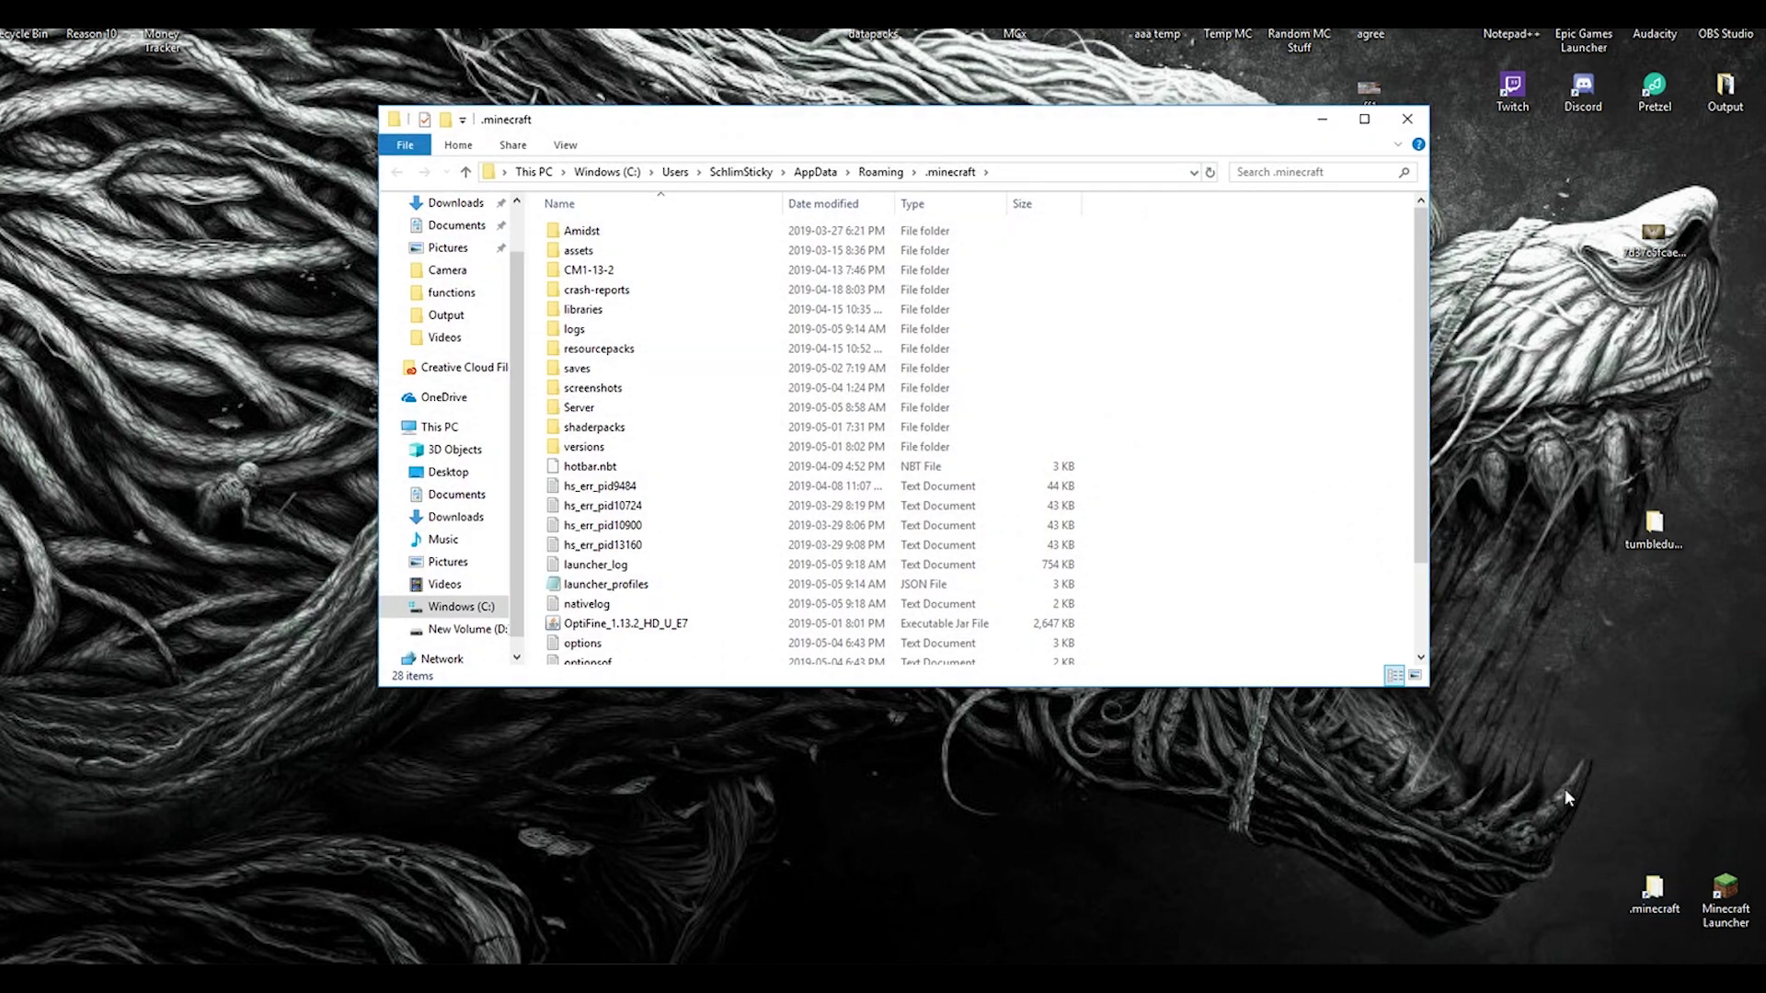
double_click(577, 369)
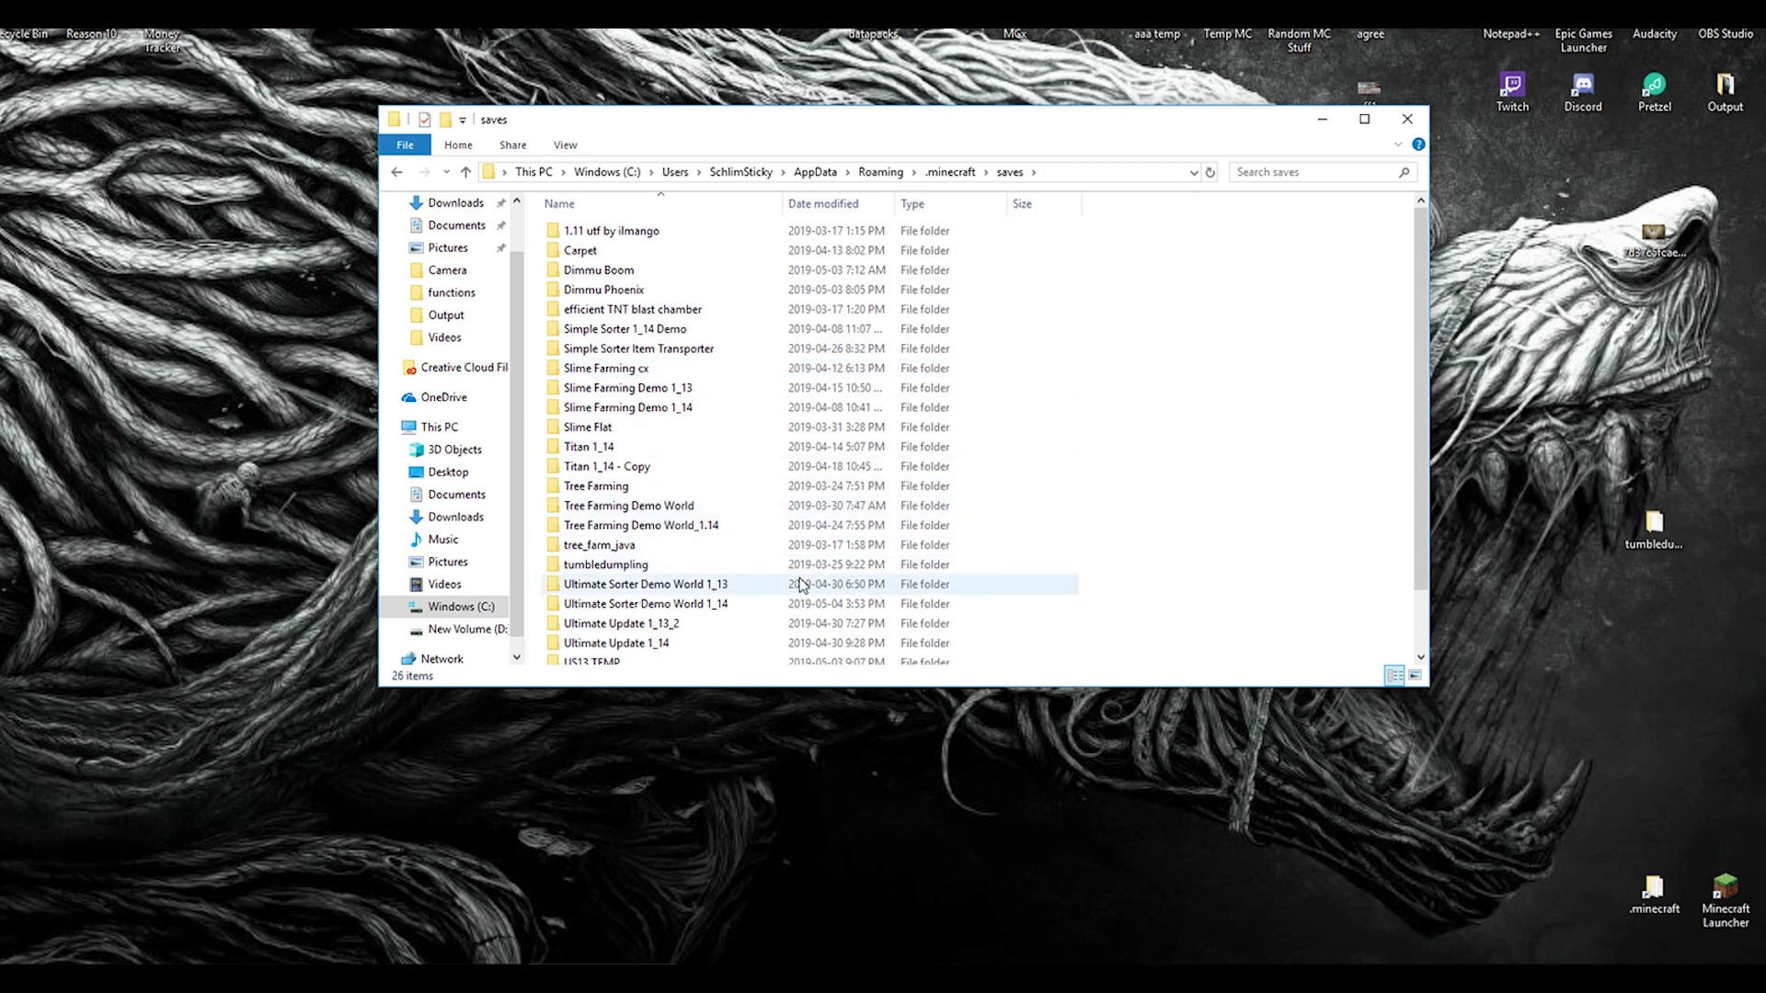
double_click(554, 487)
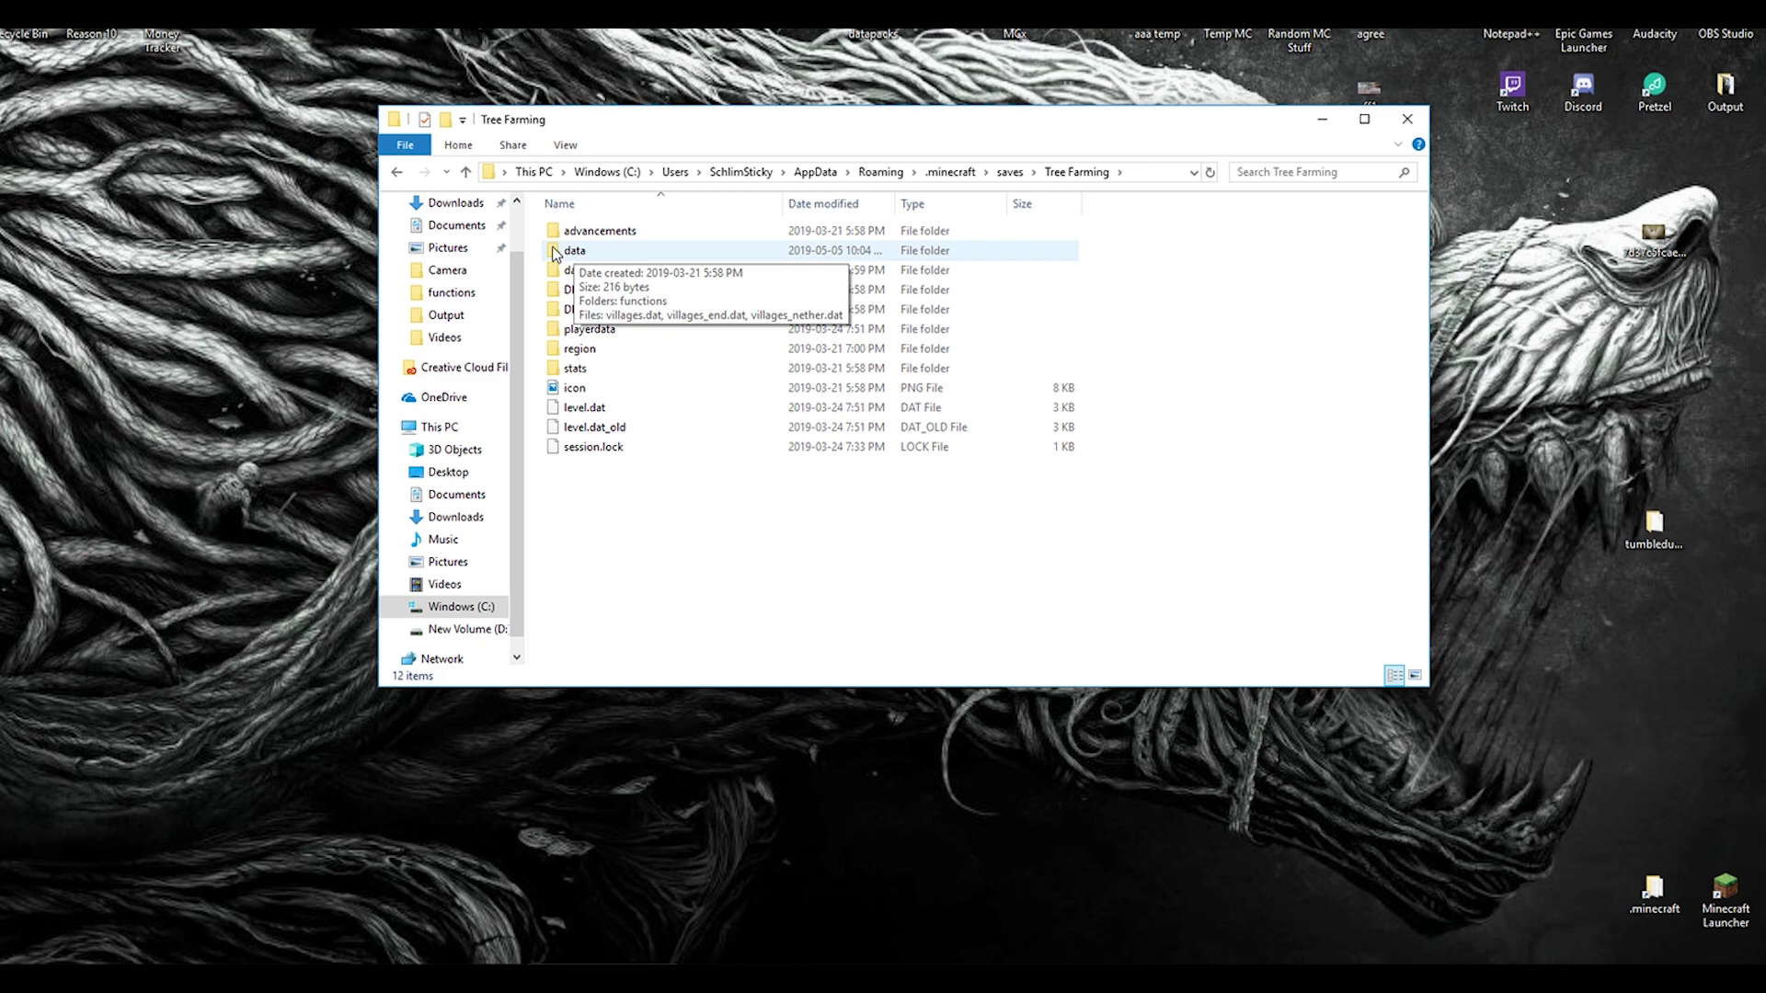
double_click(555, 252)
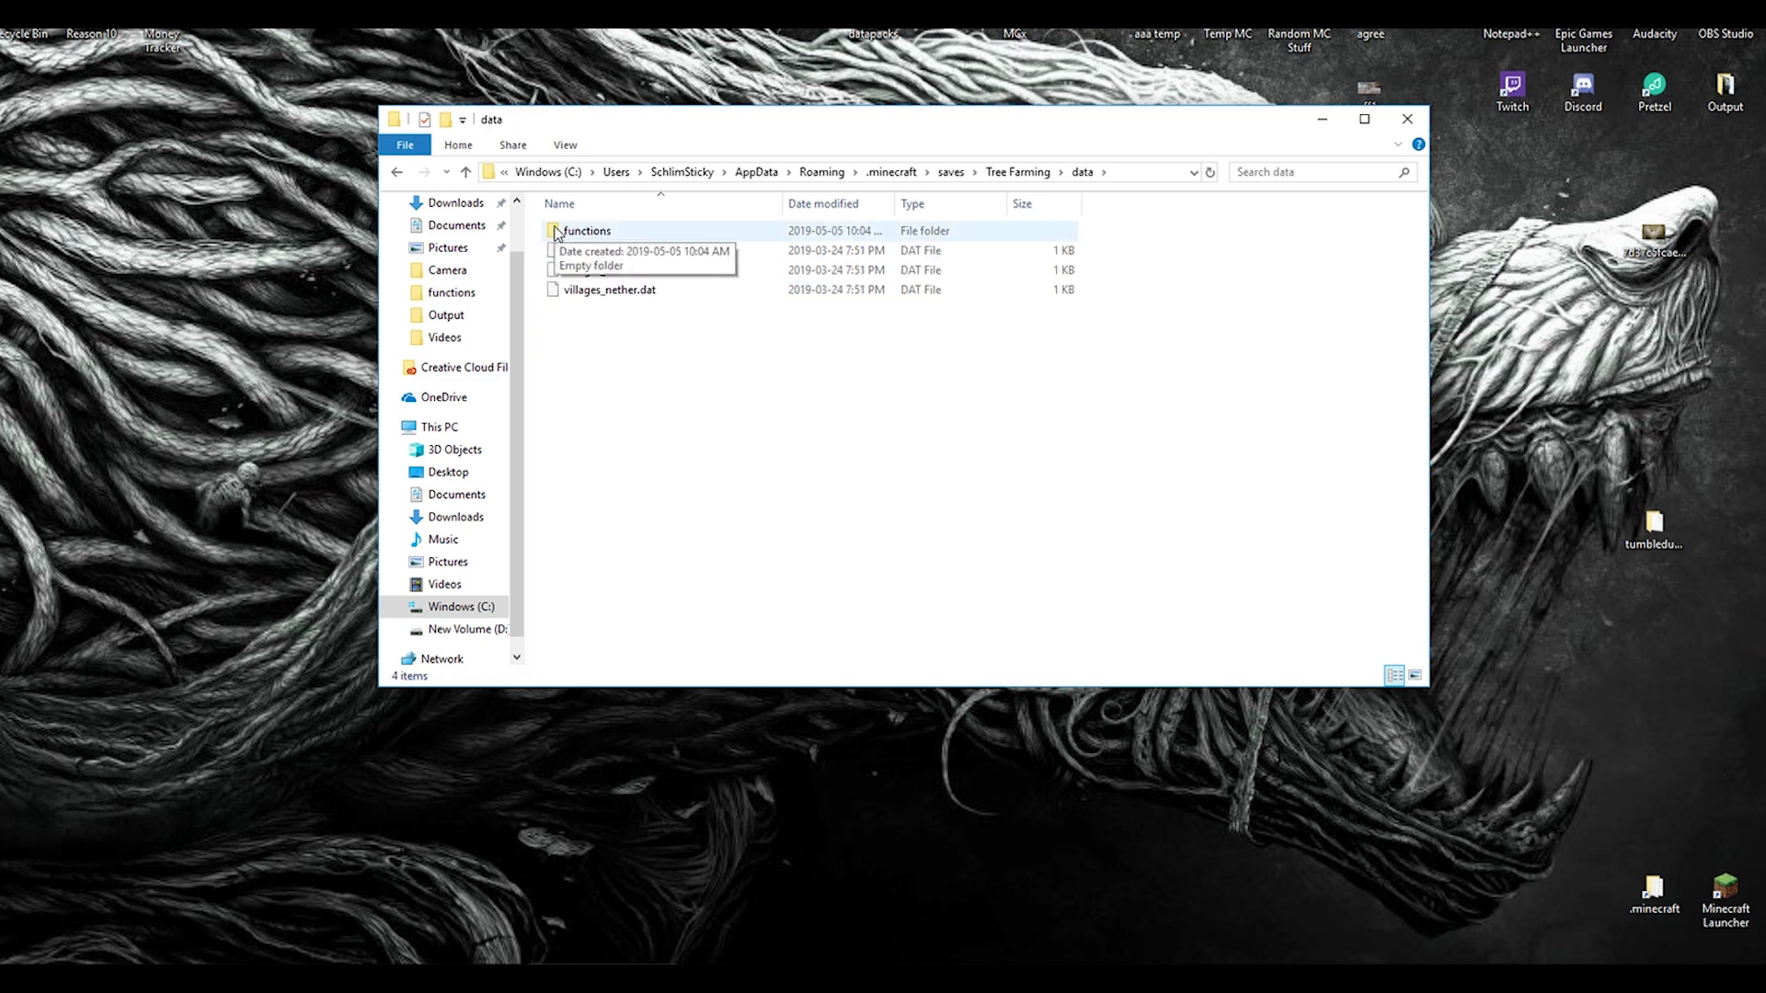
double_click(555, 232)
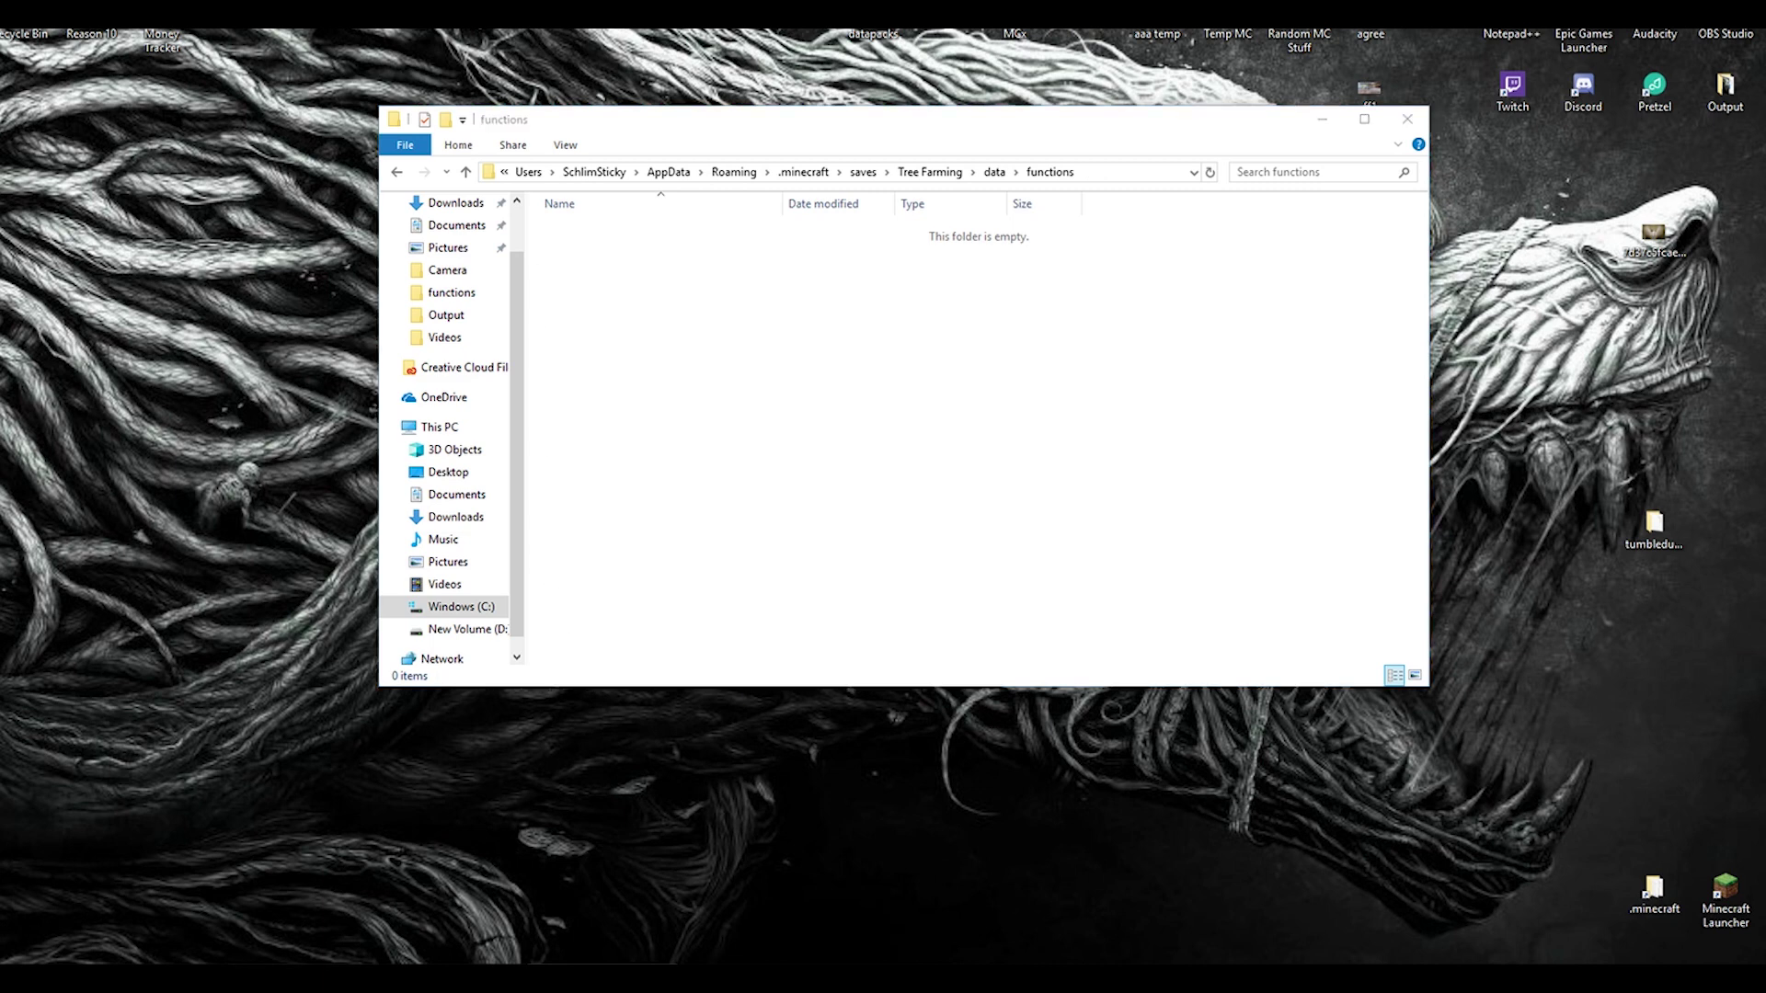
Step: Drag slime_farm_crater_other from the slime_erase functions window into Tree Farming's functions folder
key(alt+Tab)
drag(1100, 392, 1403, 347)
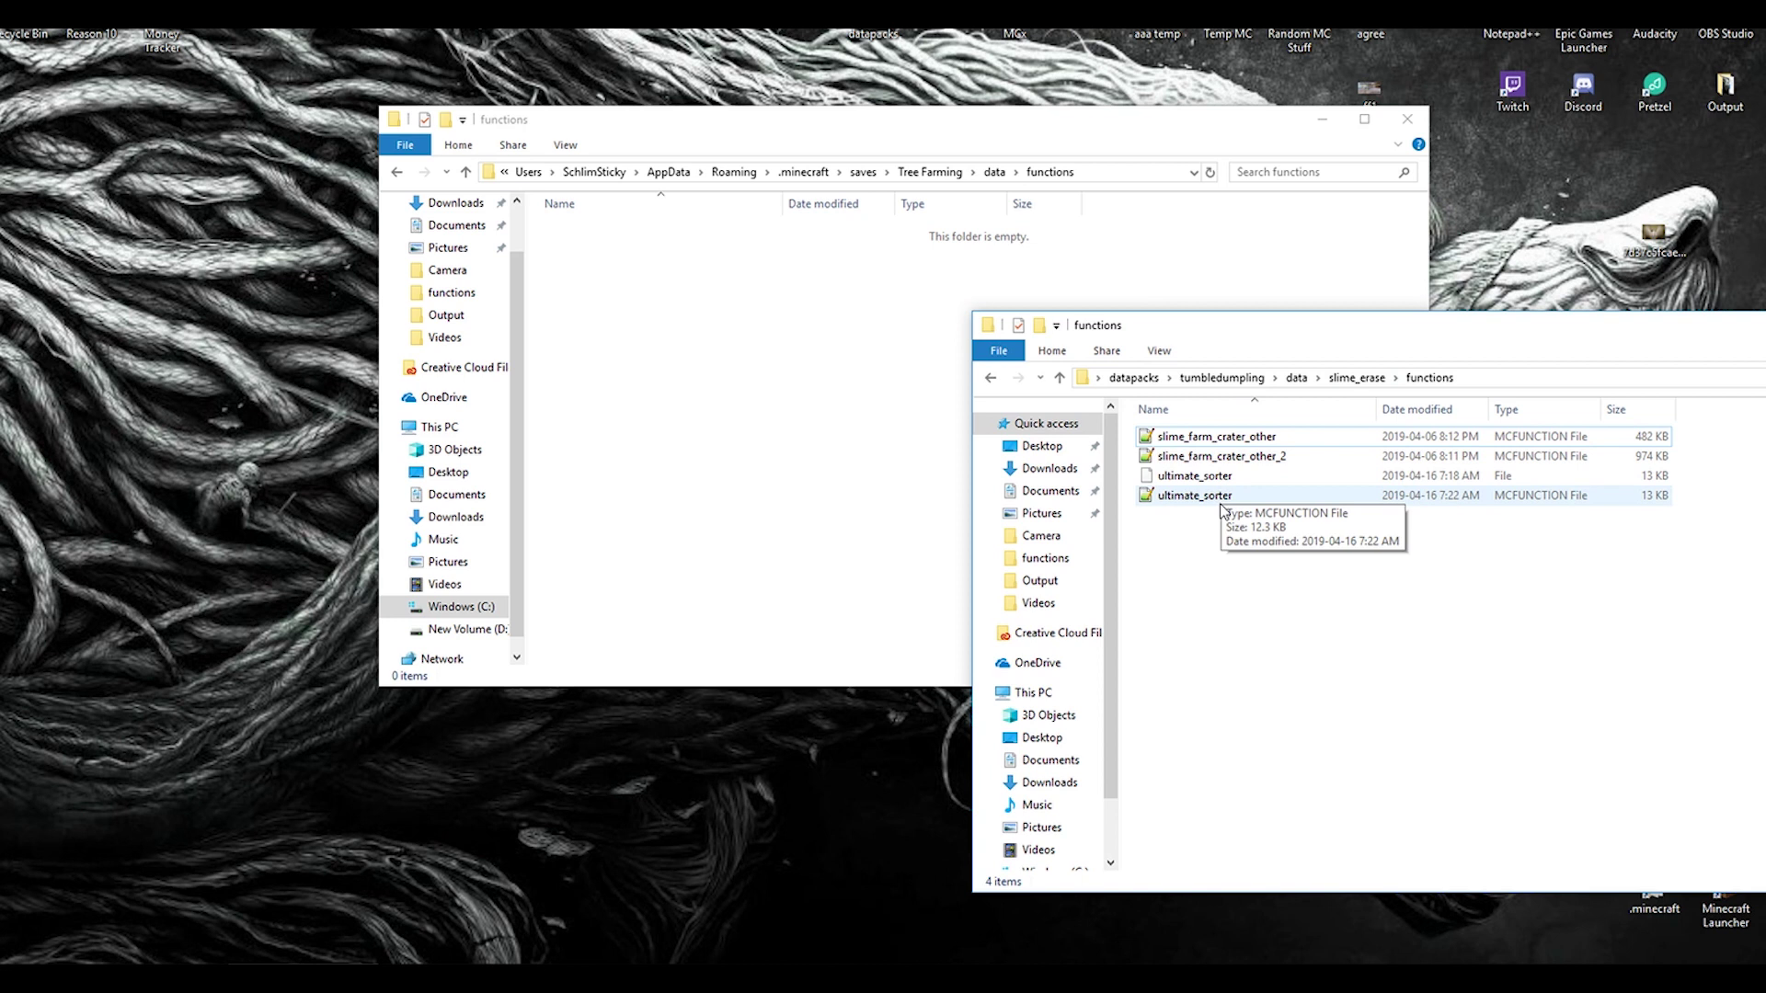
click(1187, 440)
drag(1188, 445, 726, 346)
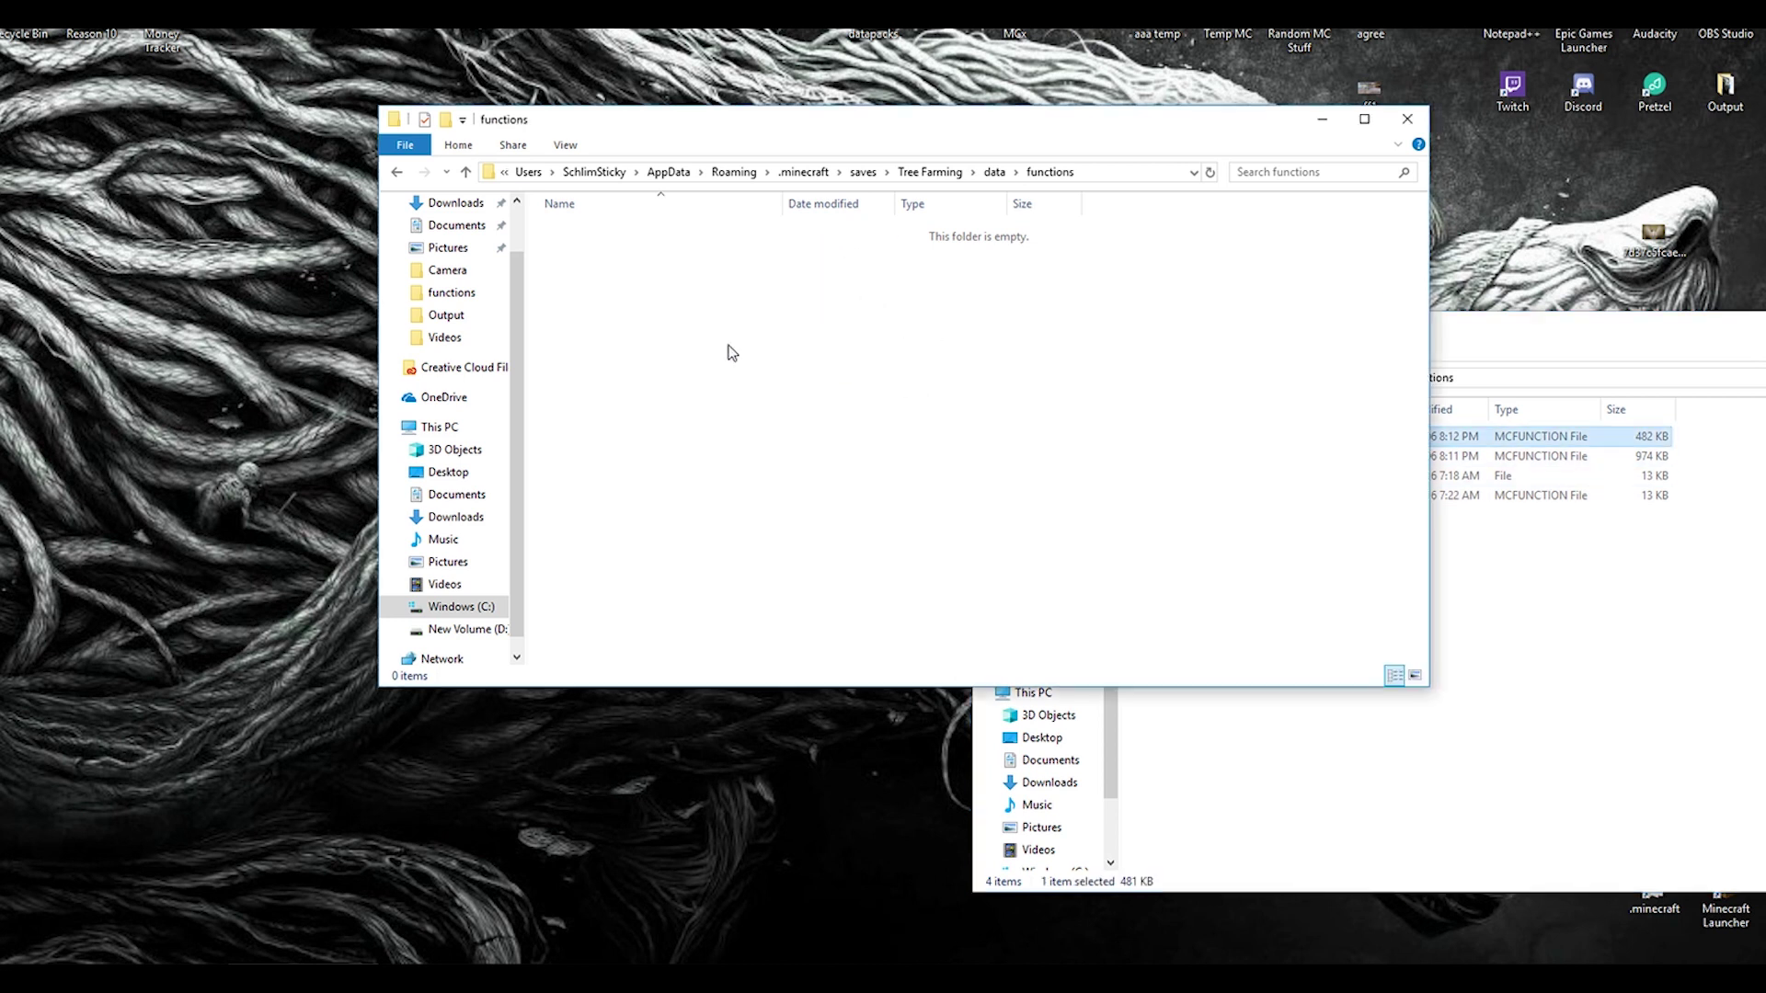